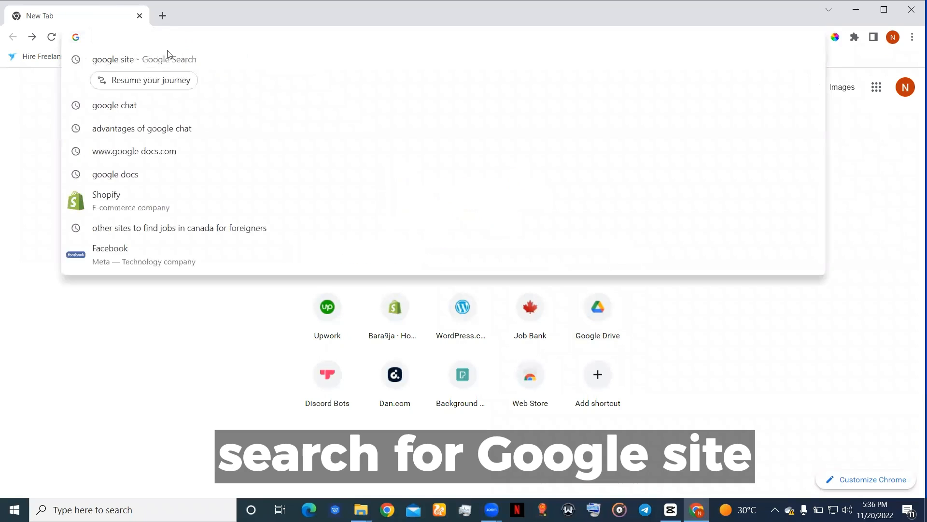
- Search Google for "google site", open Google Sites and create a new blank site
left_click(141, 59)
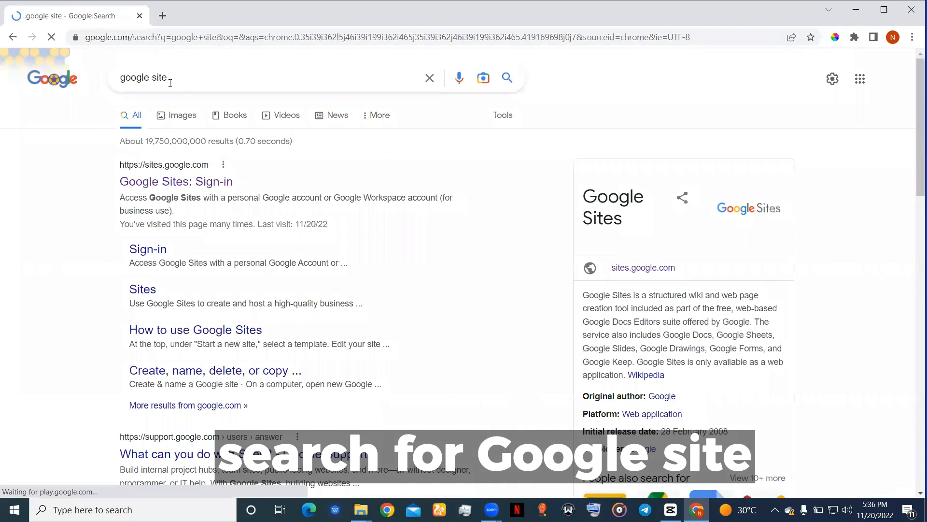
left_click(159, 183)
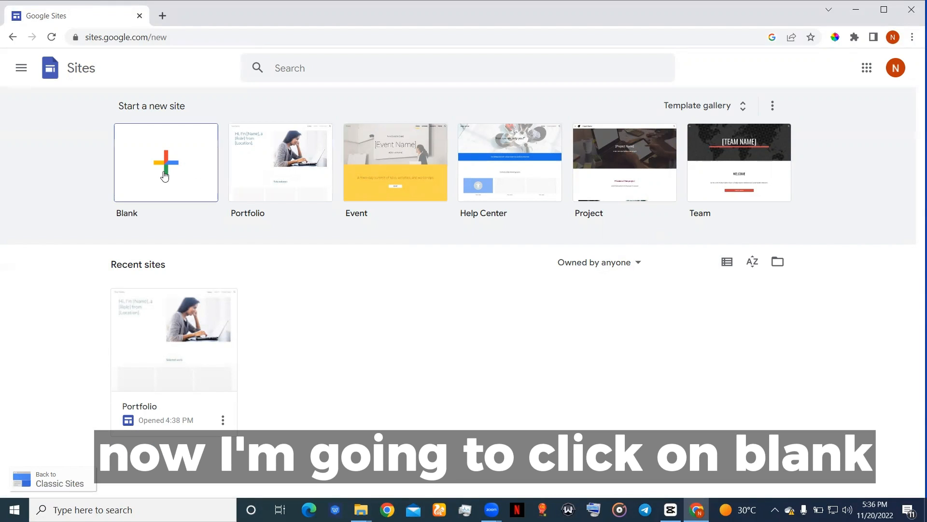
left_click(165, 174)
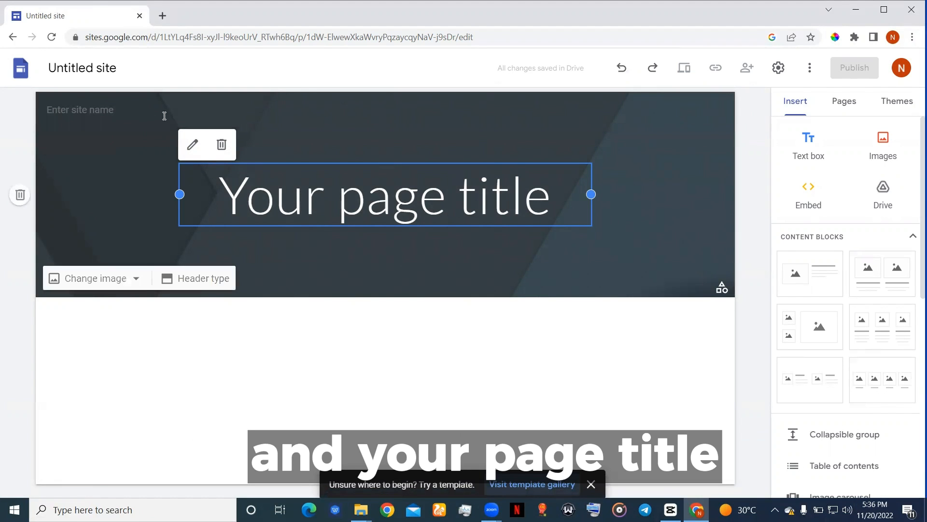
- Enter "HOUSE OF BARA" as the site name in the page header
left_click(123, 107)
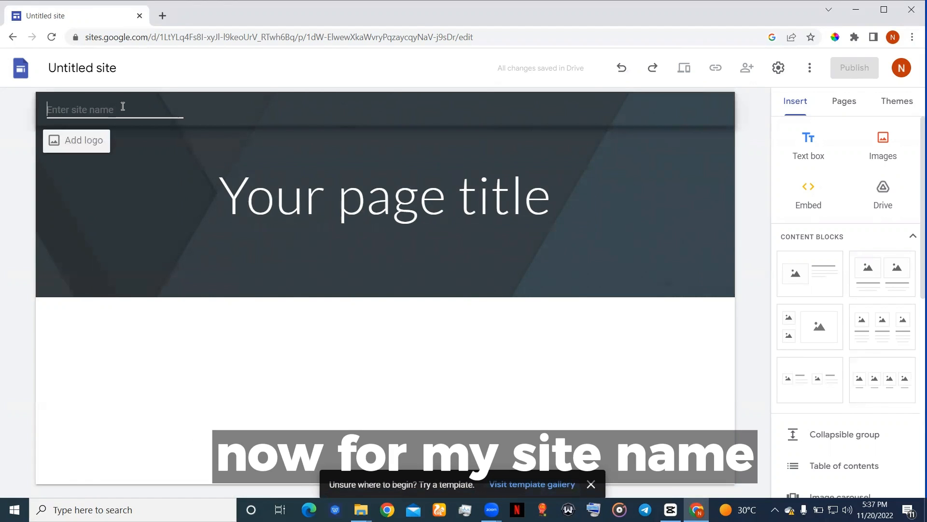
type("HOUSE OF")
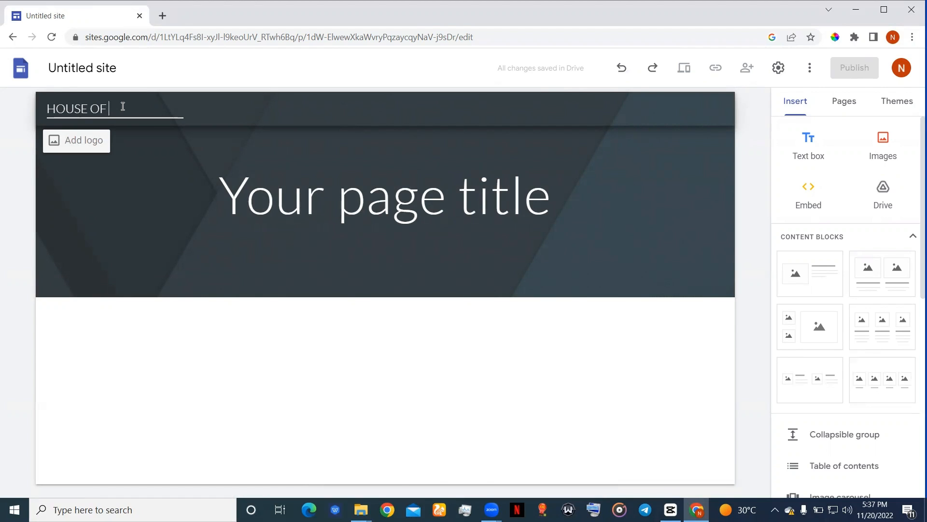
type(" BARA")
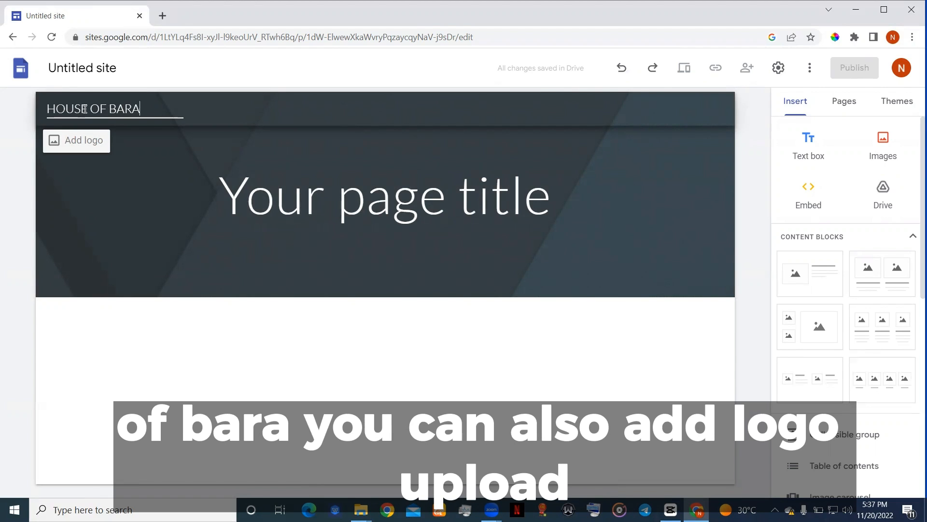
- Upload the wide House of Bara image "WhatsApp Image 2022-10-24 at 8.54.21 PM" as the site logo and close the settings
left_click(71, 146)
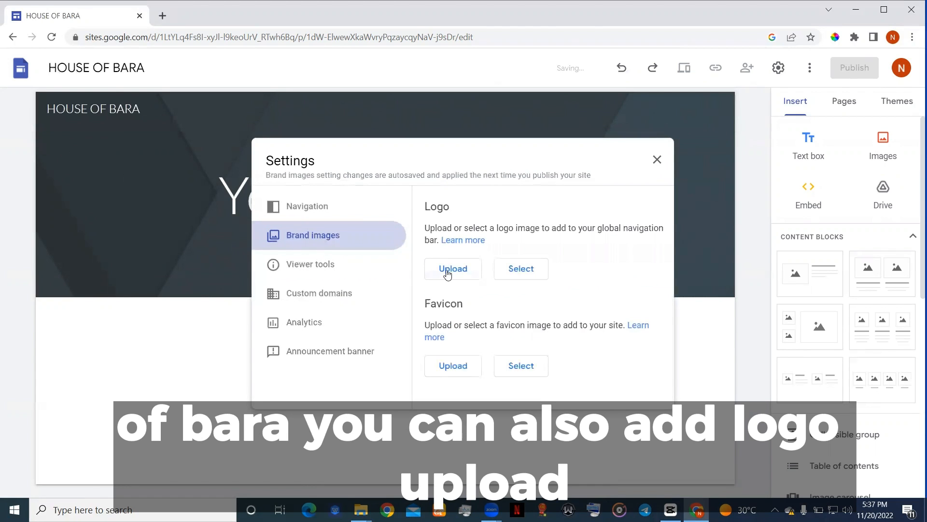
left_click(447, 271)
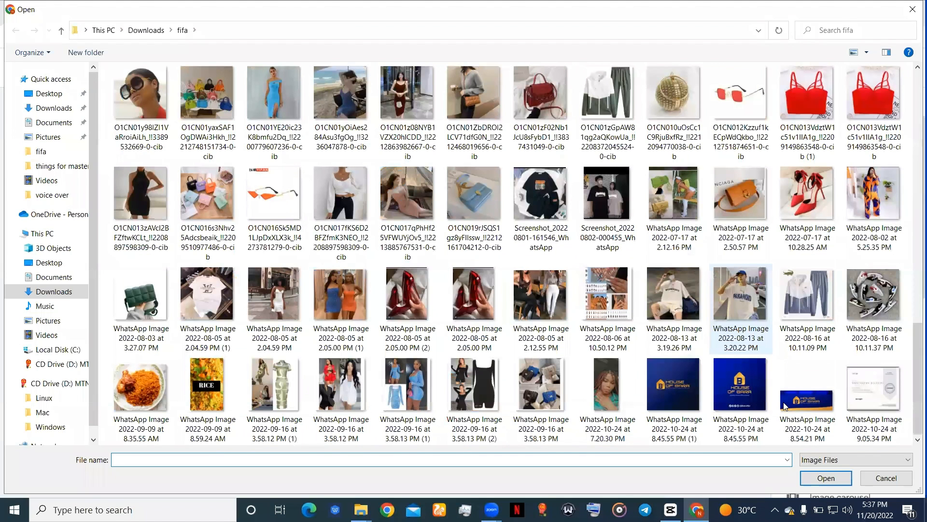
left_click(806, 400)
left_click(831, 480)
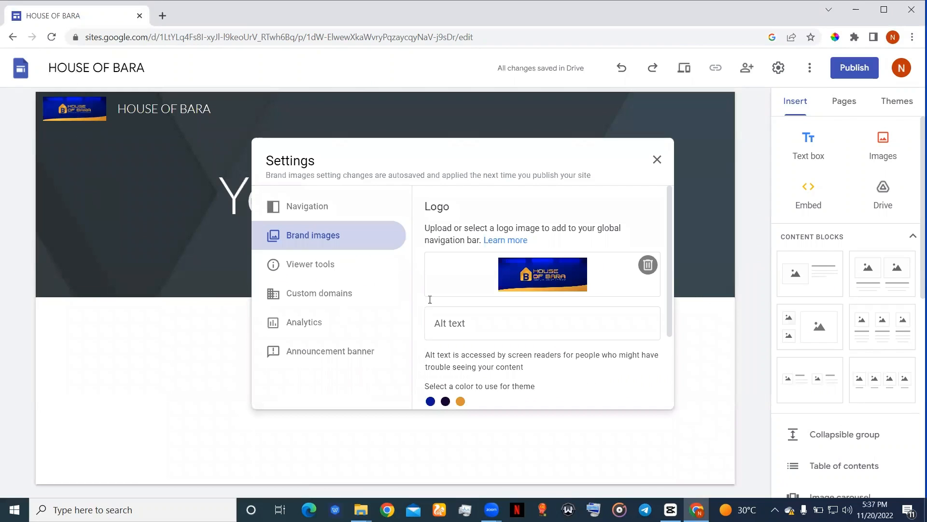
scroll(430, 300, "down", 2)
scroll(487, 251, "up", 2)
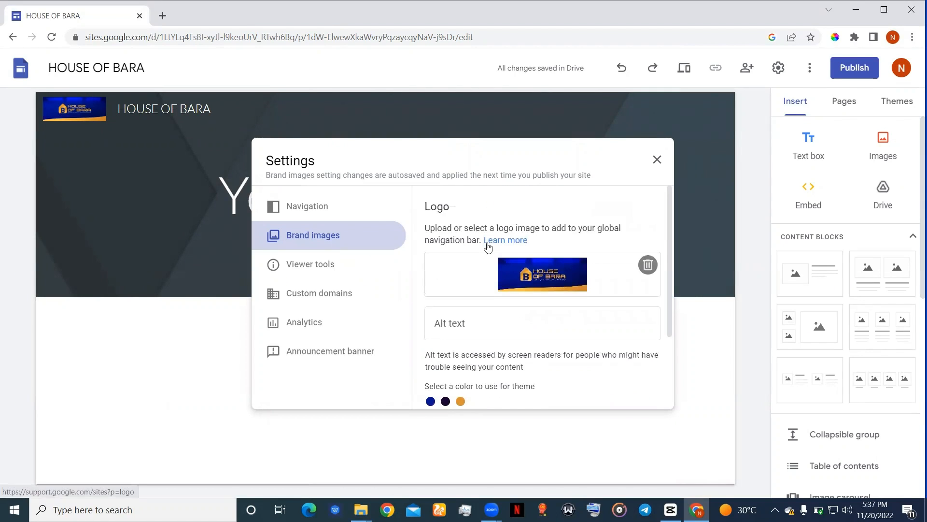
left_click(656, 160)
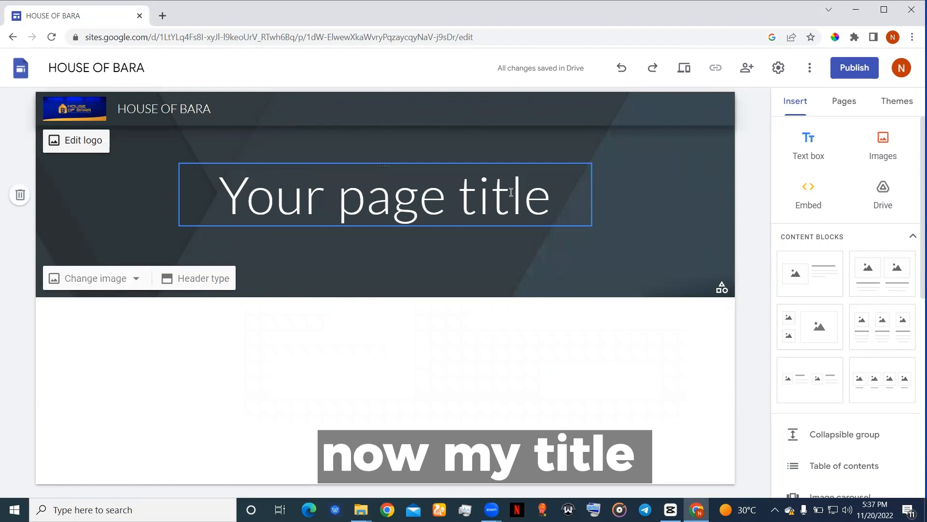
- Replace the placeholder page title in the header with "BARA'S COLLECTION"
left_click(555, 193)
key("BackSpace")
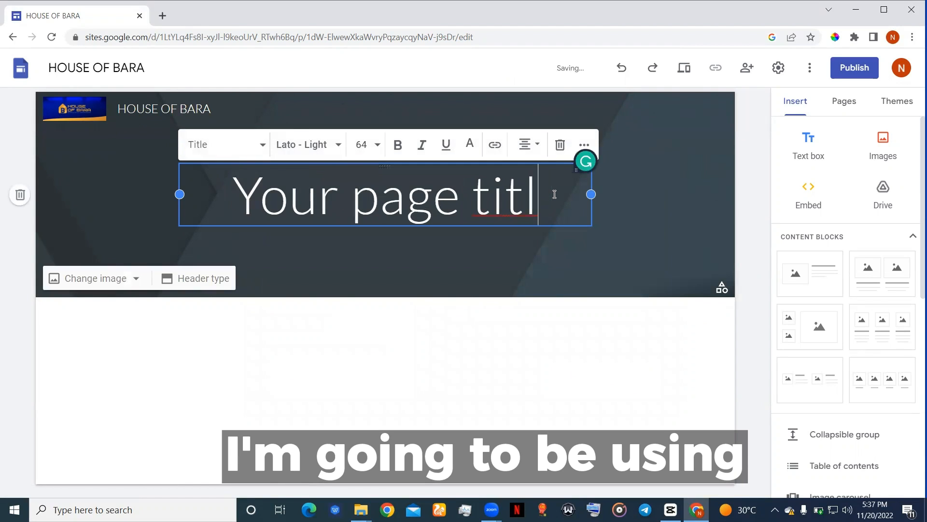
key("BackSpace")
key("BackSpace")
key("BackSpace")
key("BackSpace")
key("BackSpace")
key("BackSpace")
key("BackSpace")
key("BackSpace")
key("BackSpace")
key("BackSpace")
key("BackSpace")
key("BackSpace")
key("BackSpace")
key("BackSpace")
type("BARA'S")
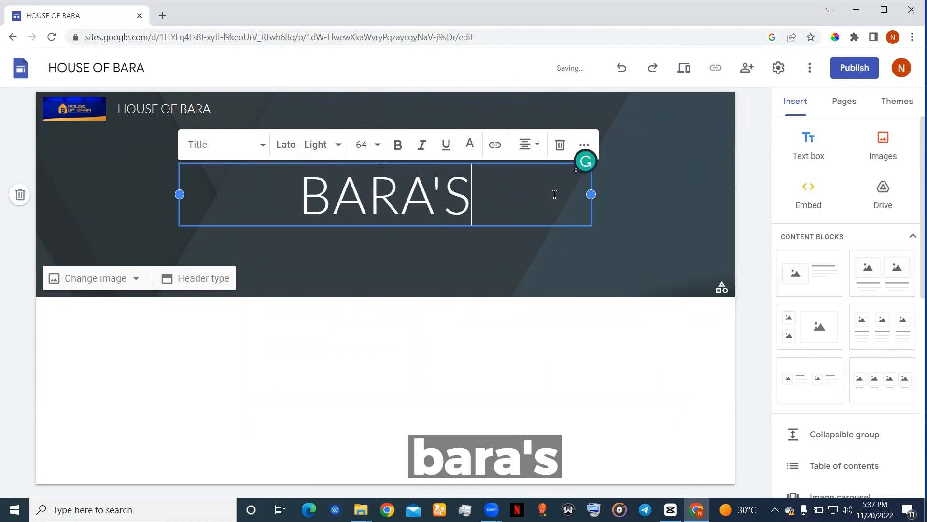
type(" COL")
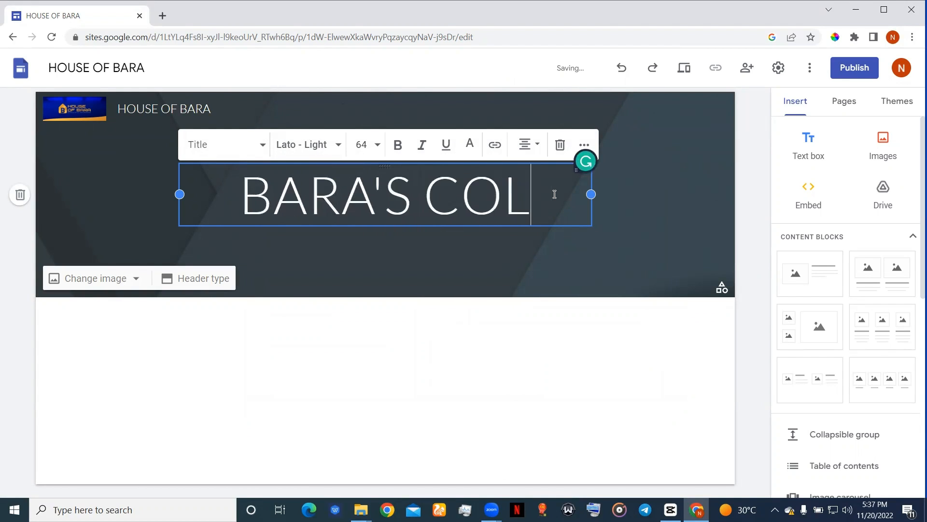
type("LECTION")
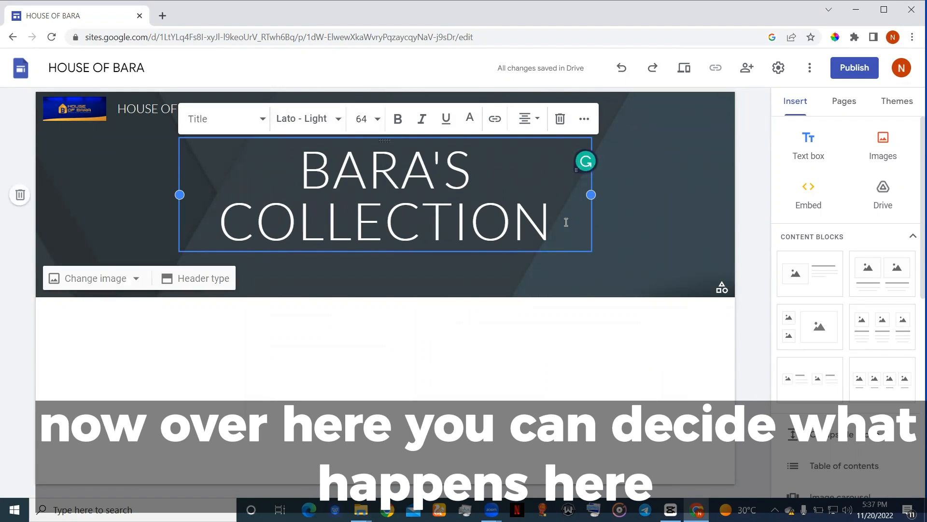
- Try to change the page title's font to Impact without selecting its text
left_click(337, 124)
scroll(335, 206, "down", 5)
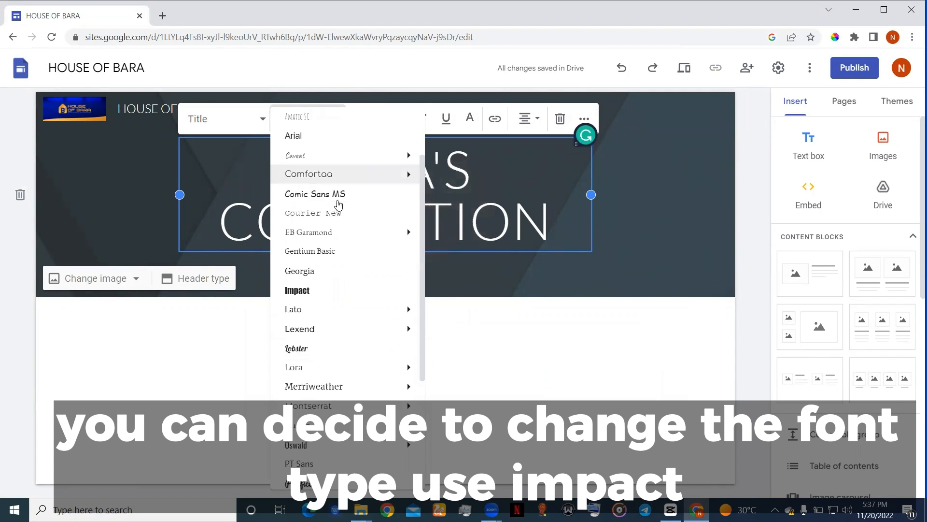
left_click(313, 256)
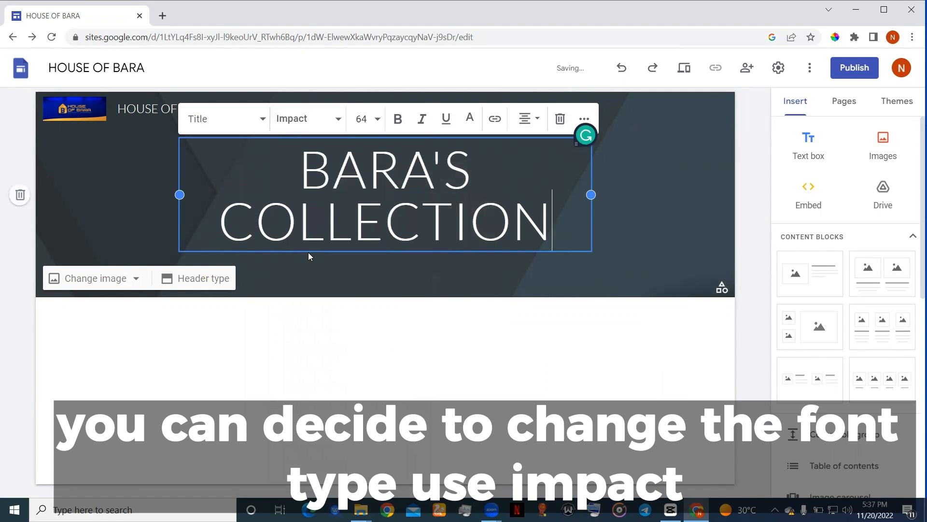
- Format the entire "BARA'S COLLECTION" title in the Impact font and make it bold
left_click_drag(553, 219, 246, 153)
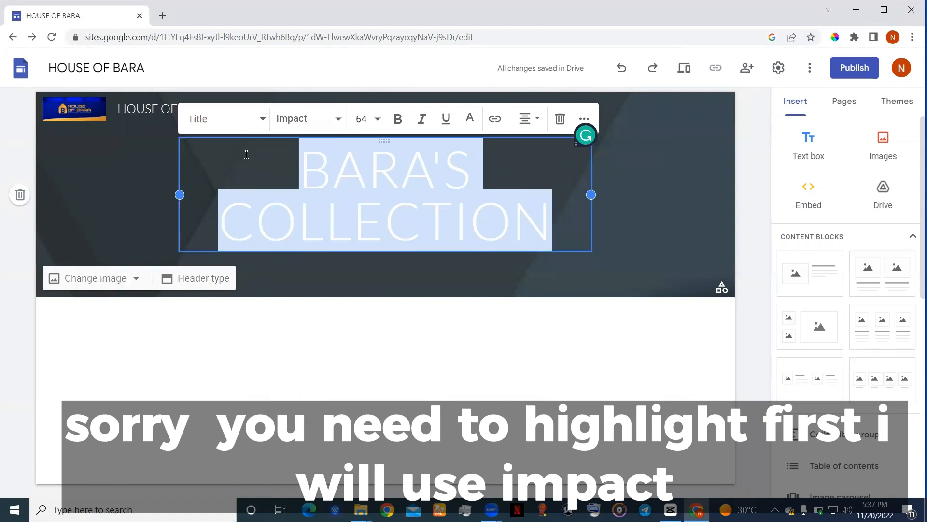
left_click(337, 119)
left_click(297, 370)
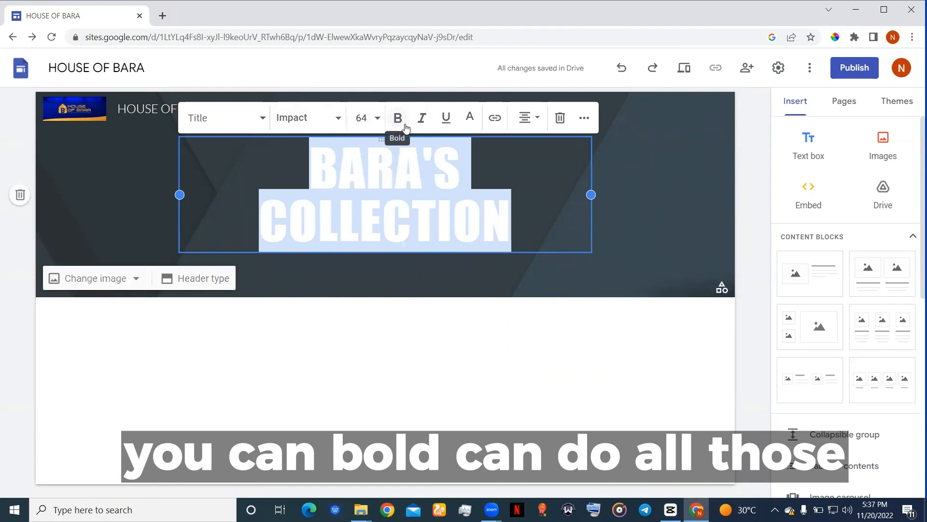
left_click(396, 119)
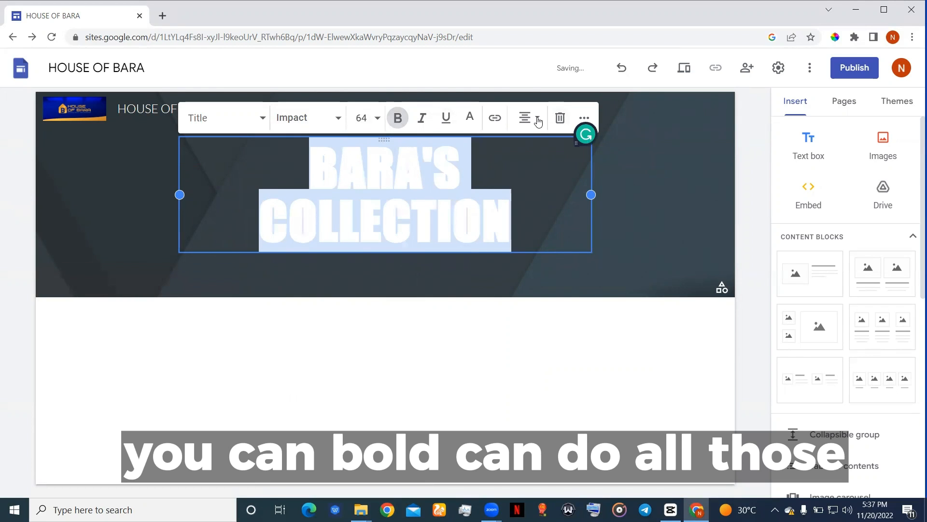
left_click(552, 219)
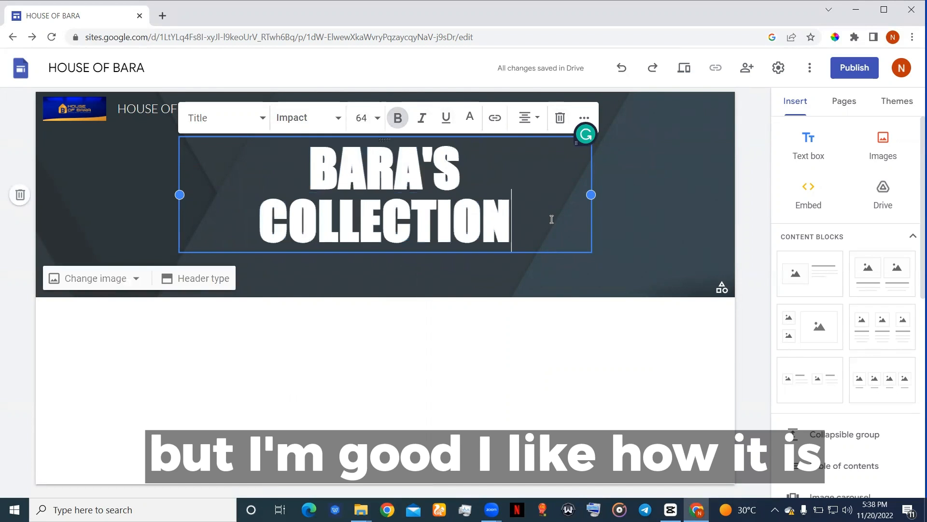
left_click(682, 233)
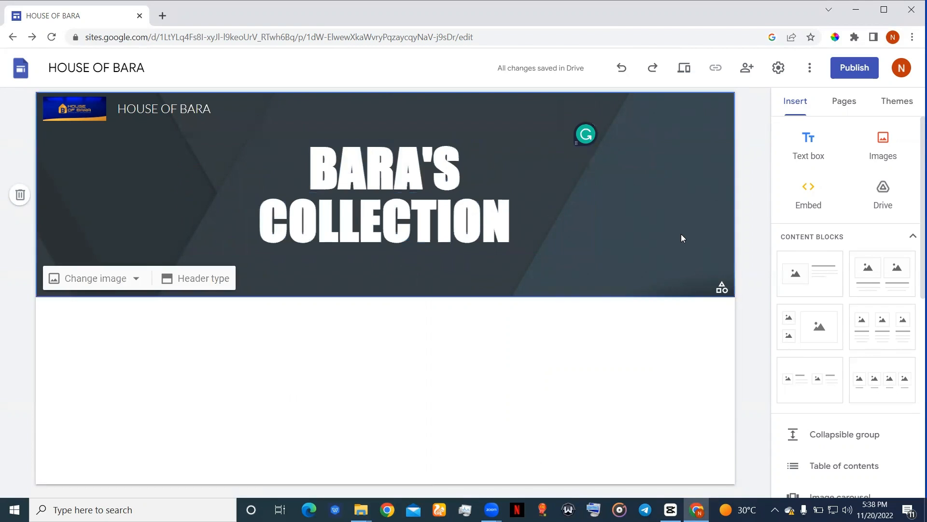
- Try the Cover, Large banner and Title only header types and return the header to Banner
left_click(197, 278)
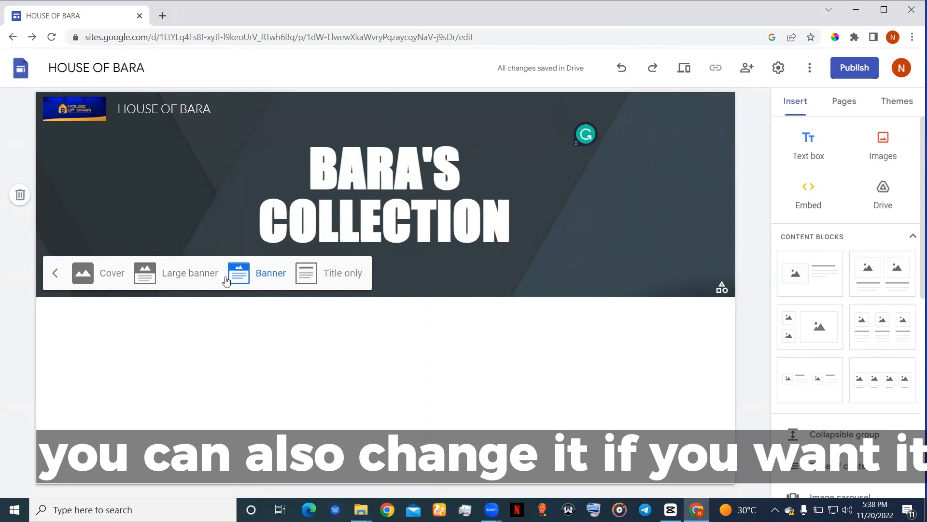
left_click(114, 279)
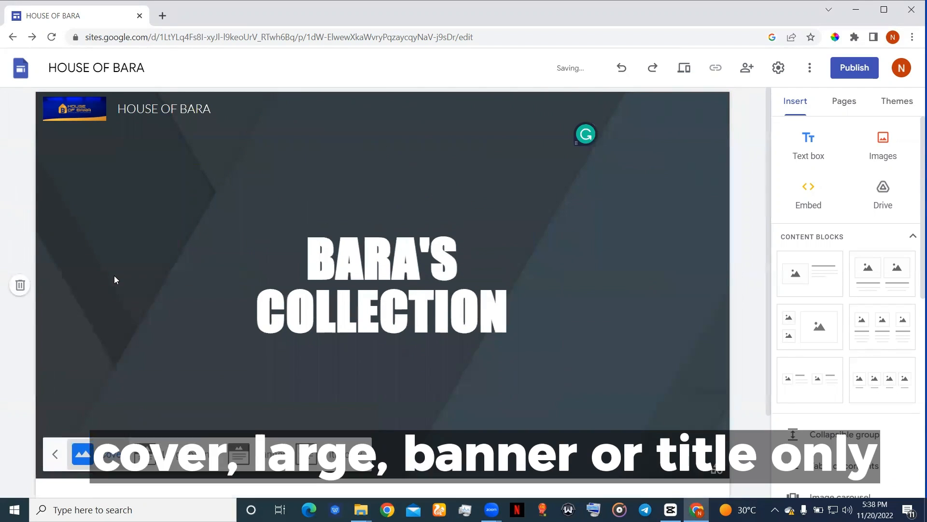
left_click(162, 488)
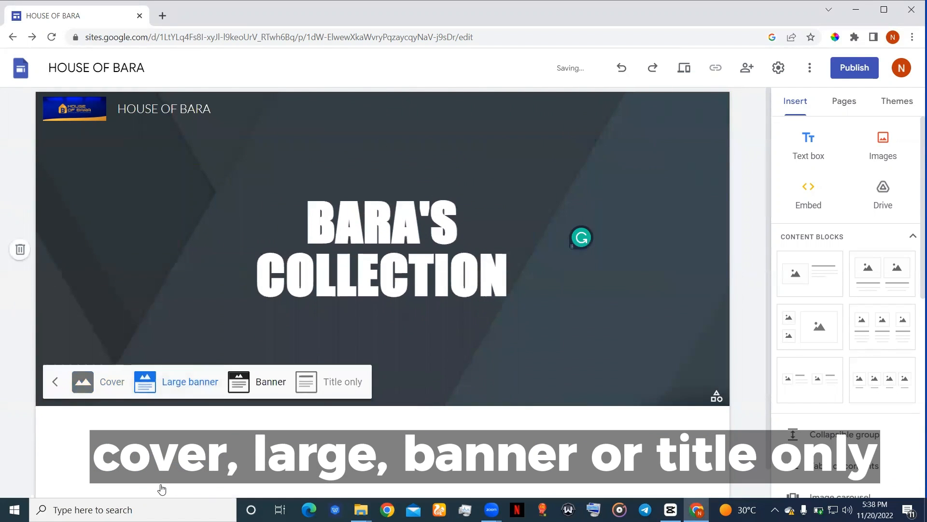
left_click(239, 382)
left_click(340, 275)
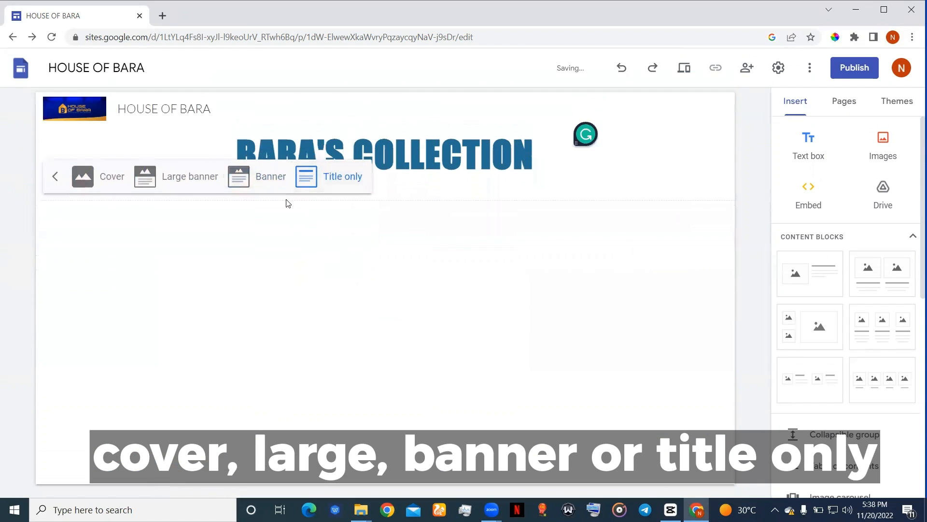
left_click(239, 177)
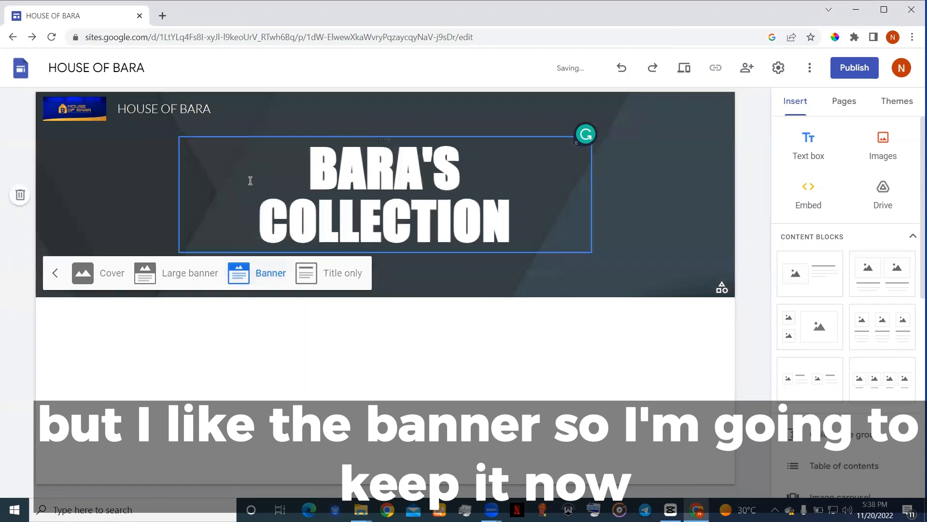
left_click(589, 339)
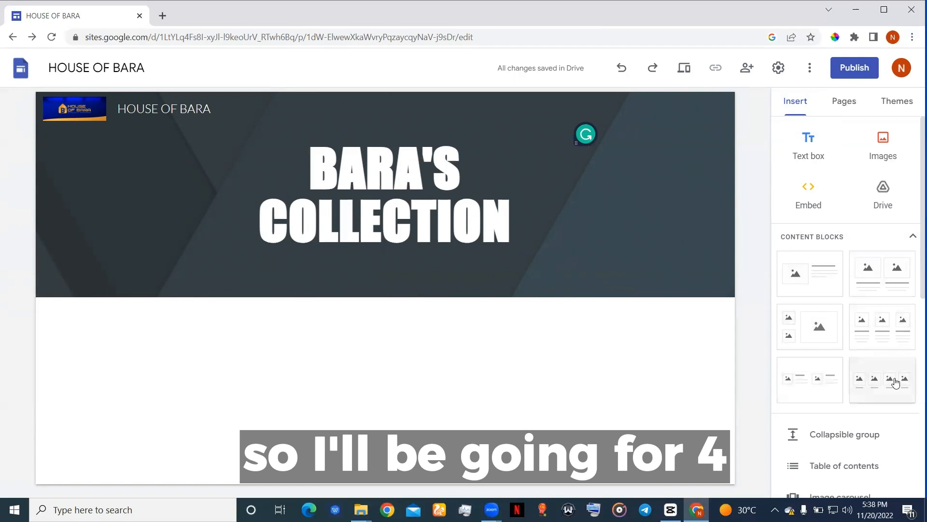
left_click(876, 374)
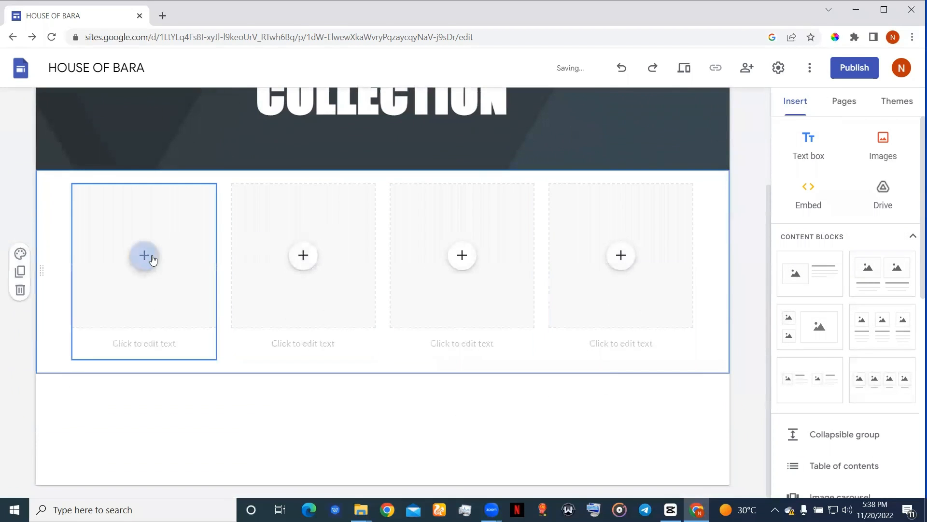
left_click(143, 256)
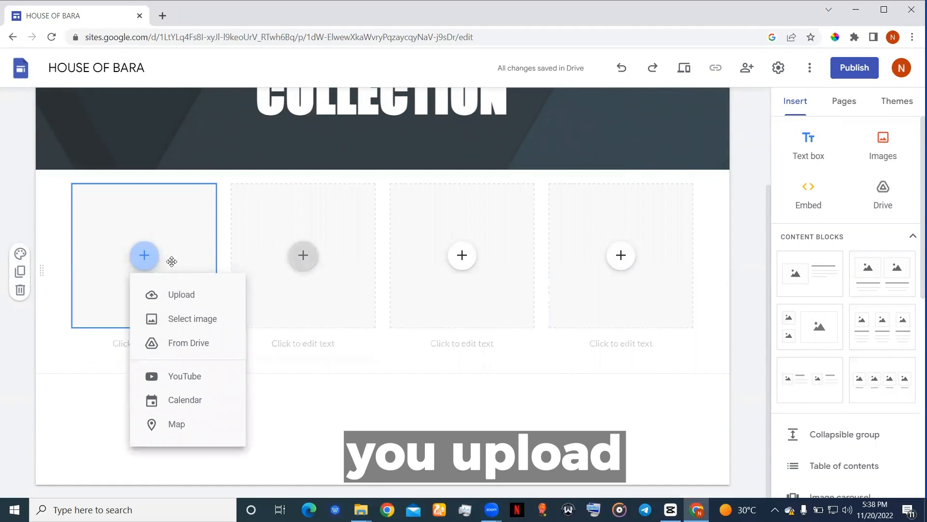
left_click(191, 295)
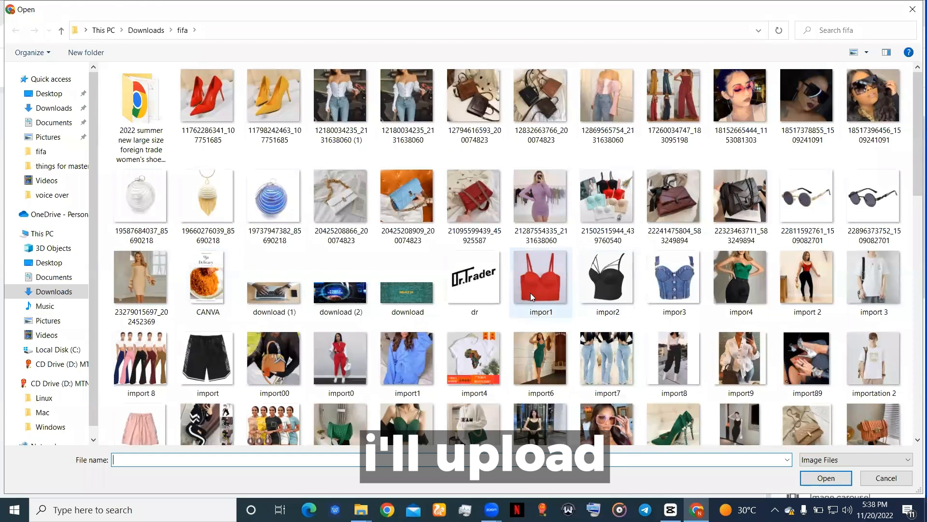
left_click(535, 186)
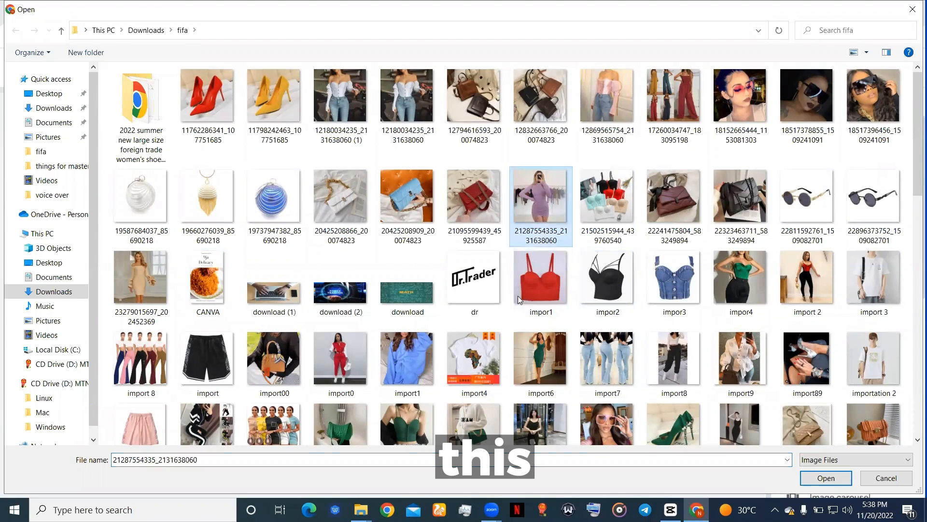
left_click(826, 478)
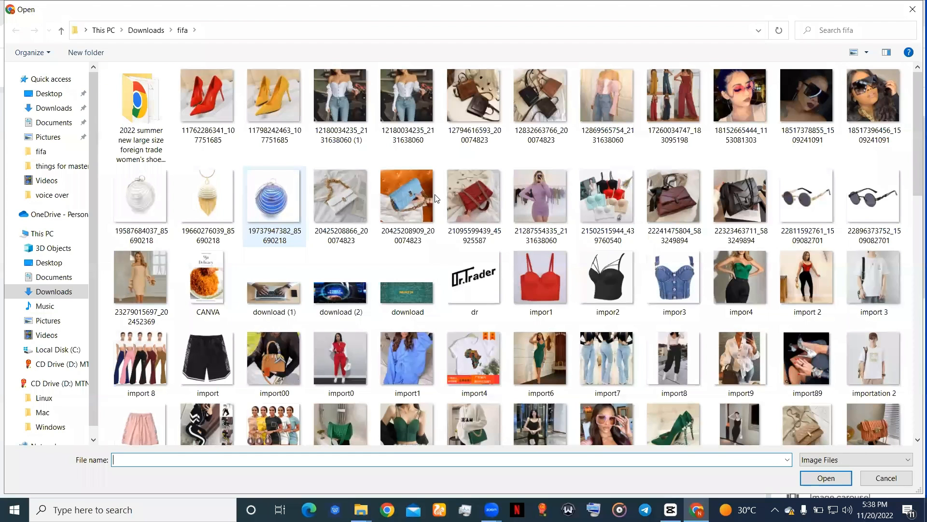
left_click(467, 196)
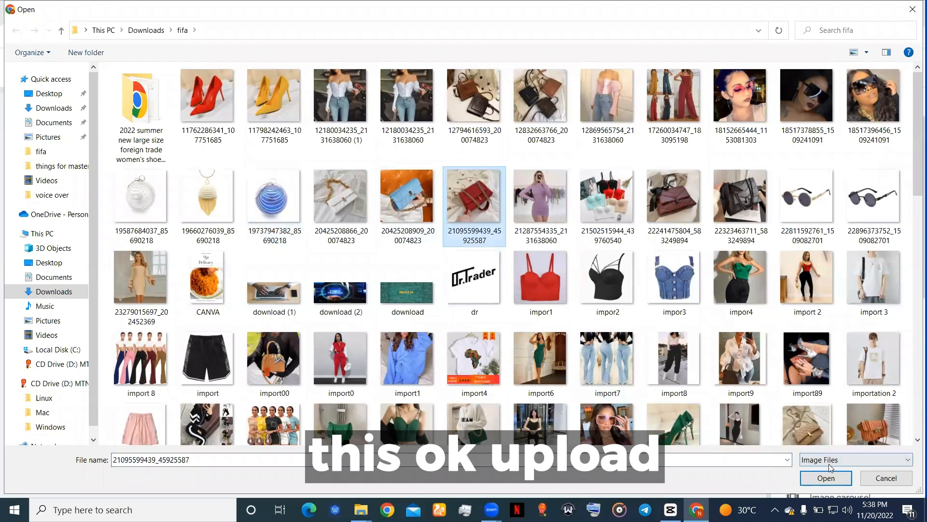
left_click(826, 478)
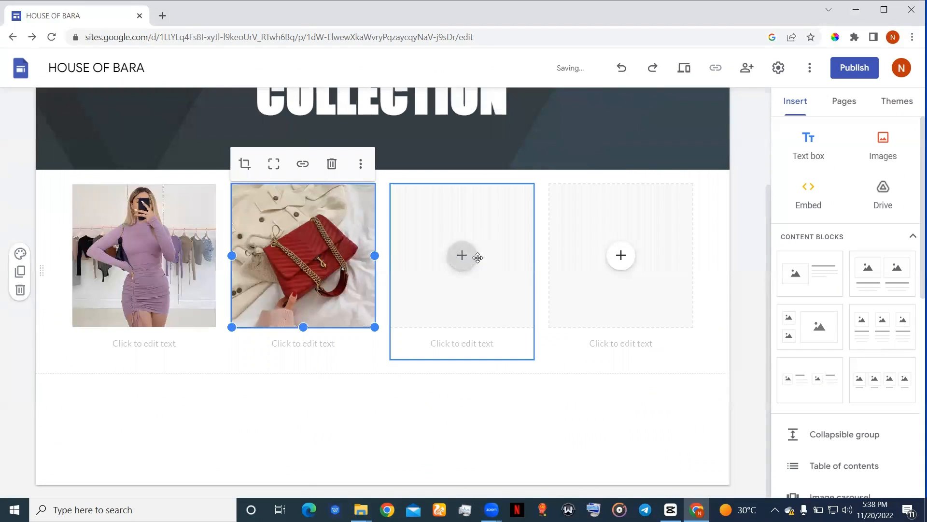
left_click(463, 255)
left_click(500, 294)
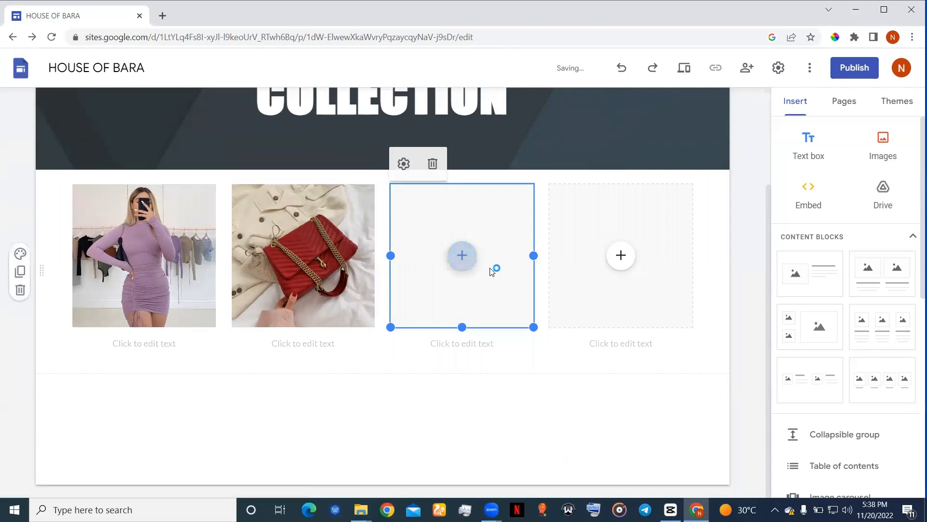
scroll(400, 193, "down", 5)
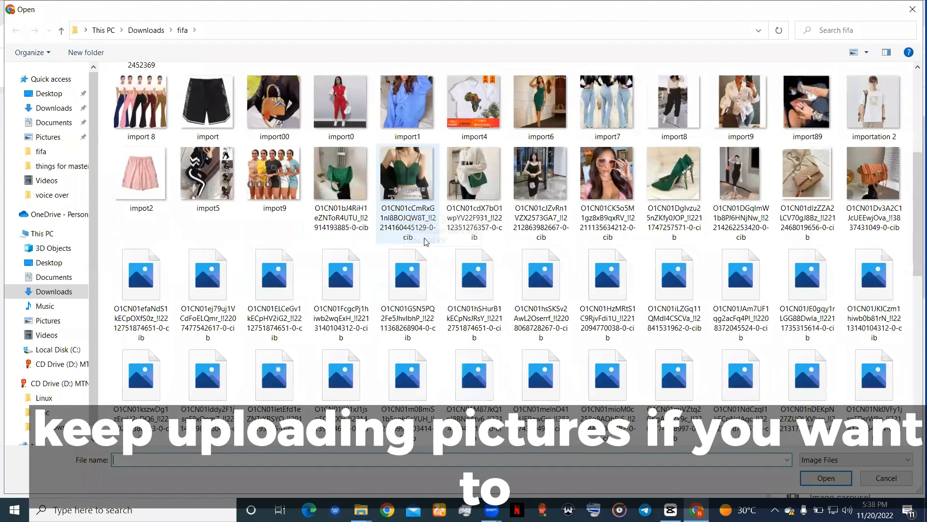
scroll(387, 207, "down", 6)
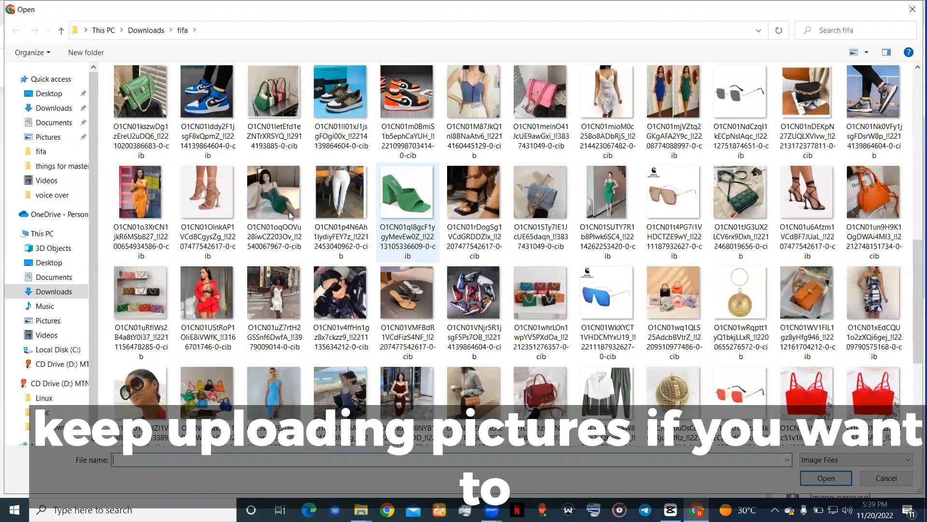
left_click(215, 200)
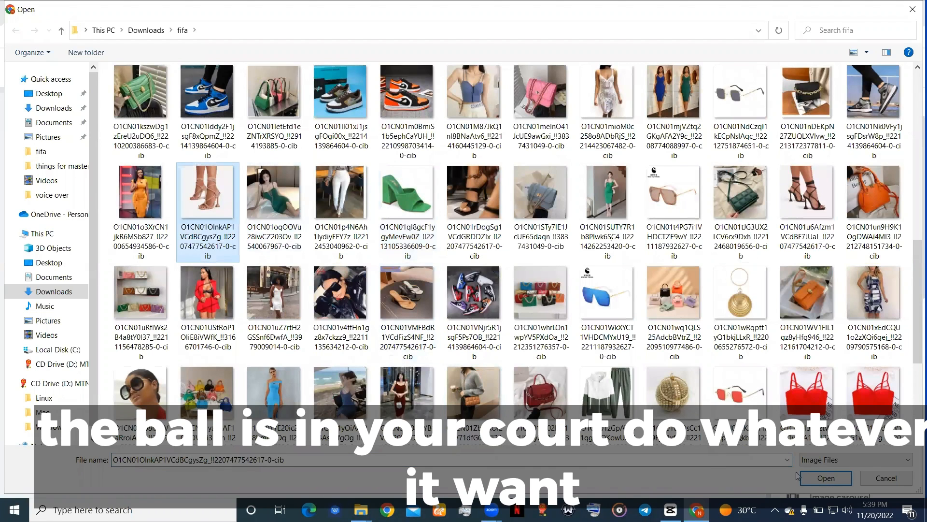
left_click(826, 479)
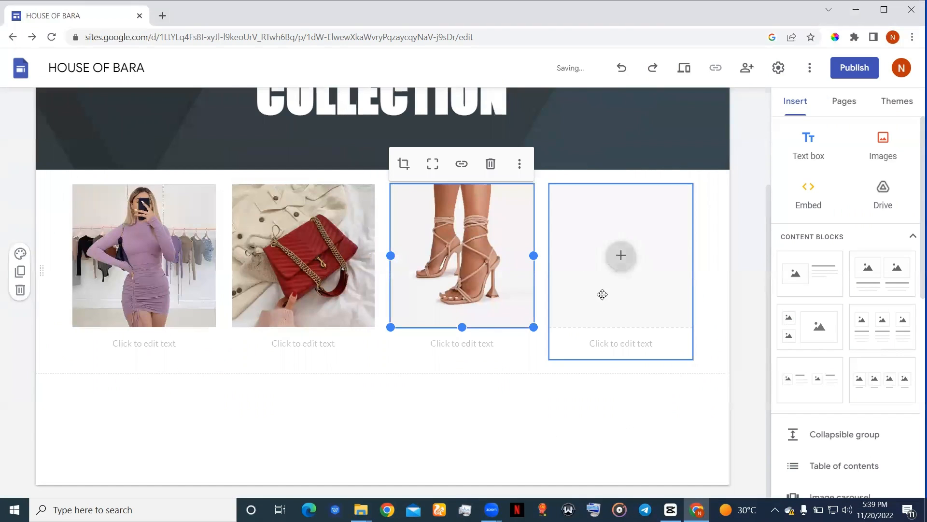
left_click(621, 256)
left_click(660, 296)
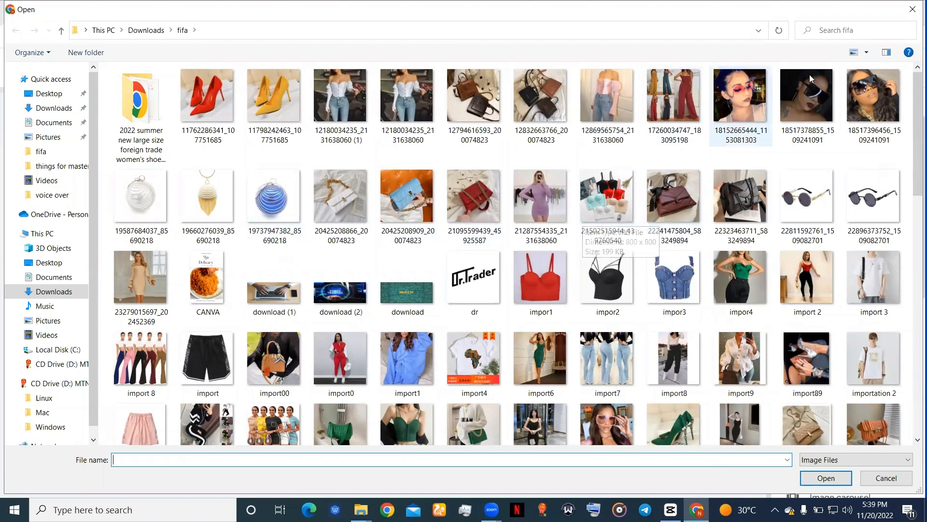
left_click(738, 92)
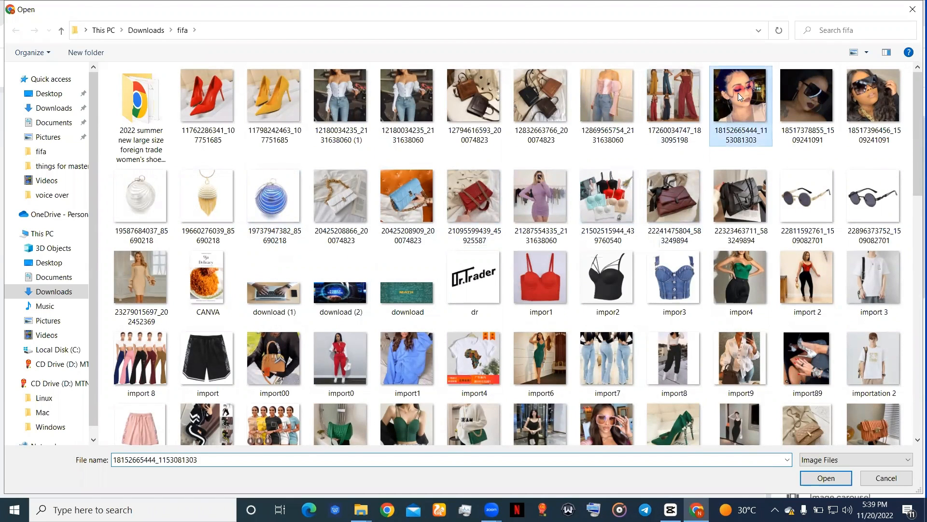
left_click(828, 478)
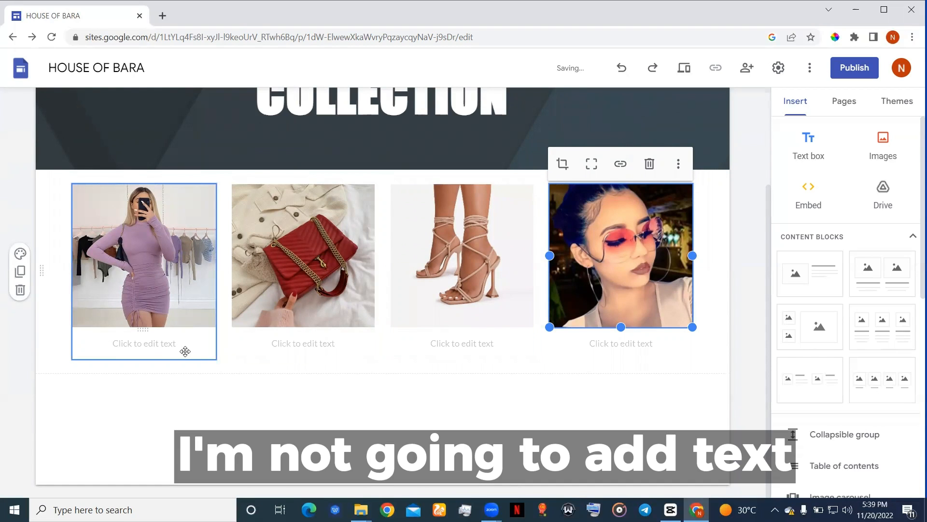
left_click(133, 346)
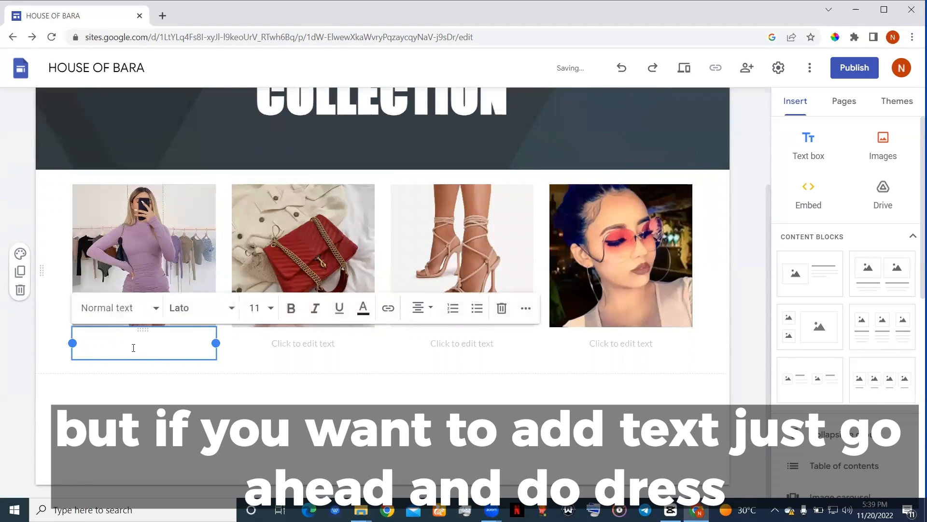
type("DR")
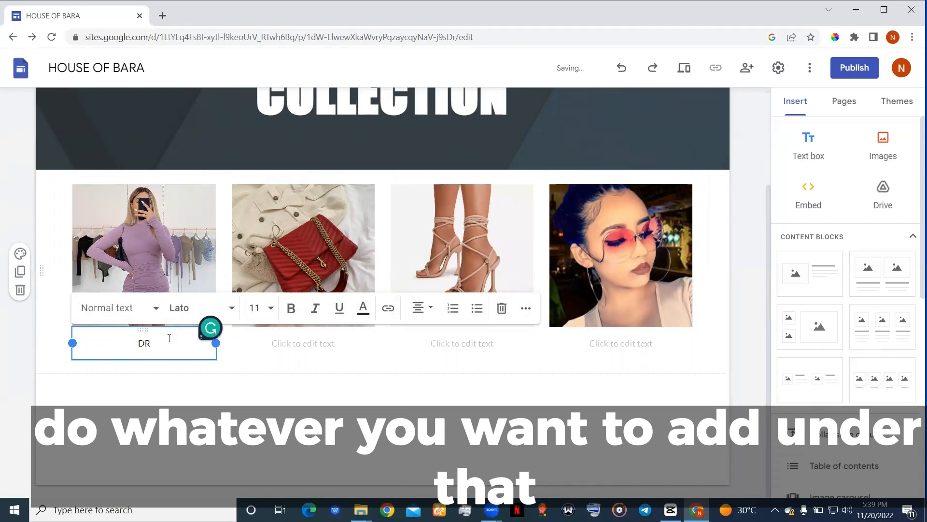
key("BackSpace")
key("BackSpace")
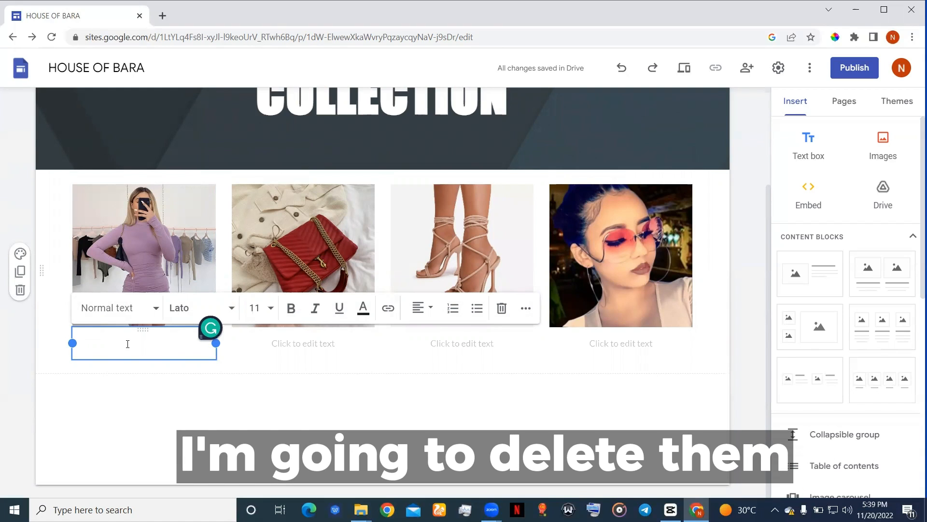
right_click(127, 345)
left_click(132, 407)
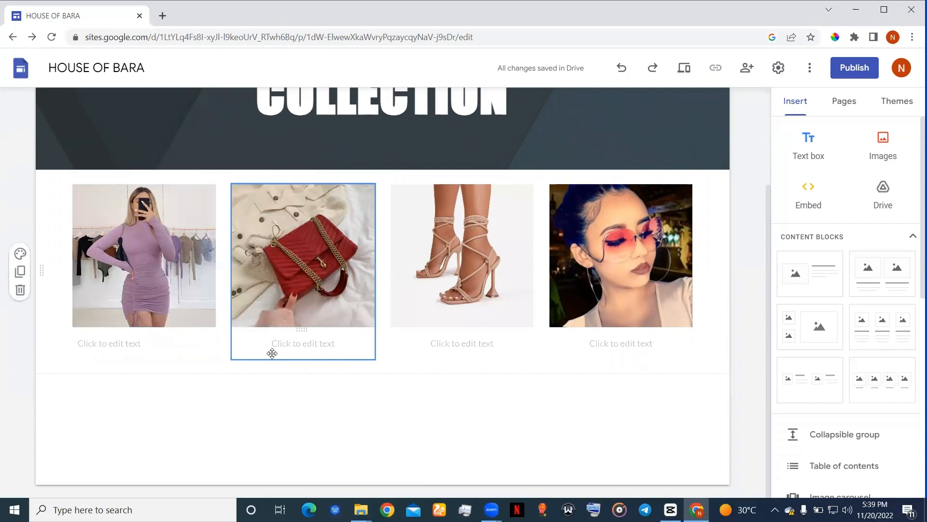
- Delete the empty caption text boxes beneath all four product images
left_click(140, 357)
left_click(150, 345)
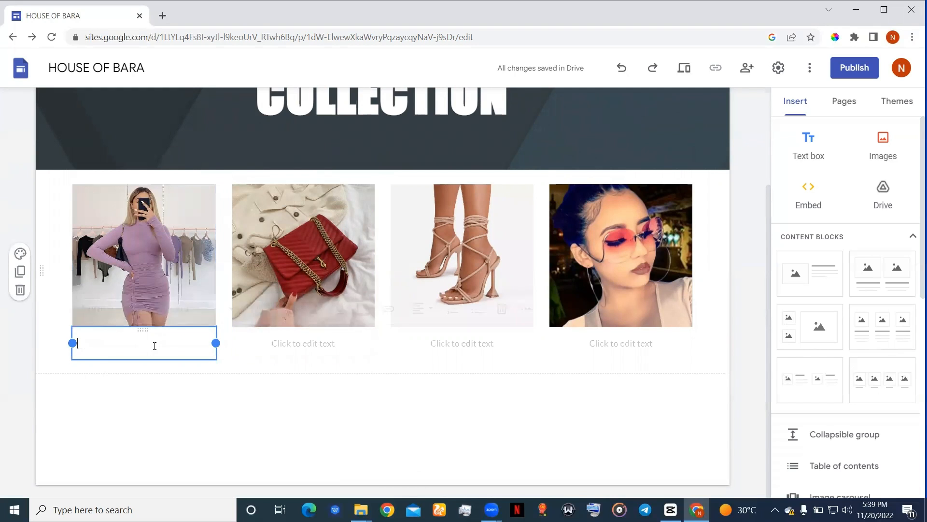
left_click(502, 310)
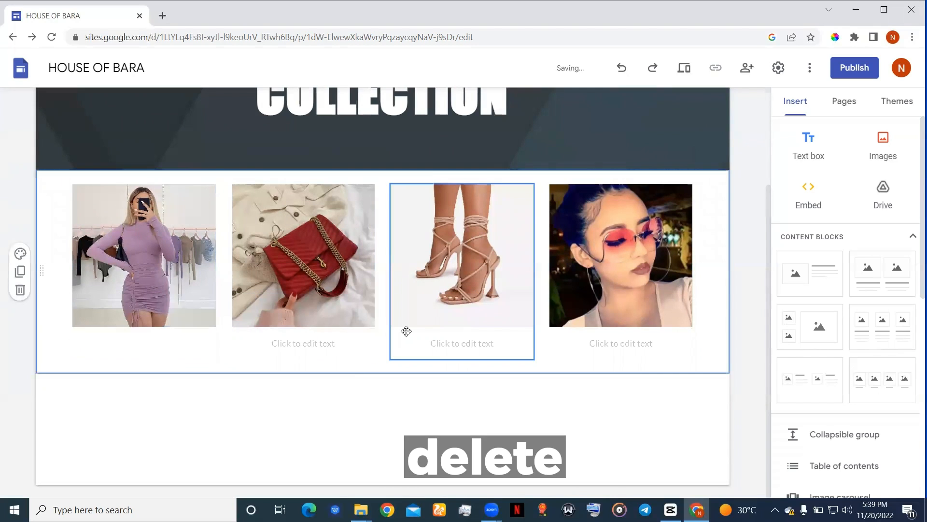
left_click(294, 343)
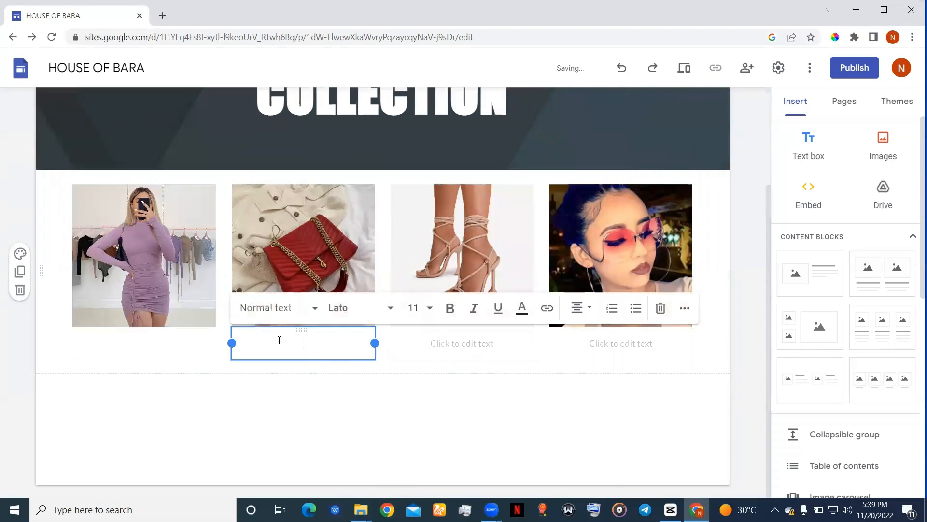
left_click(661, 308)
left_click(483, 339)
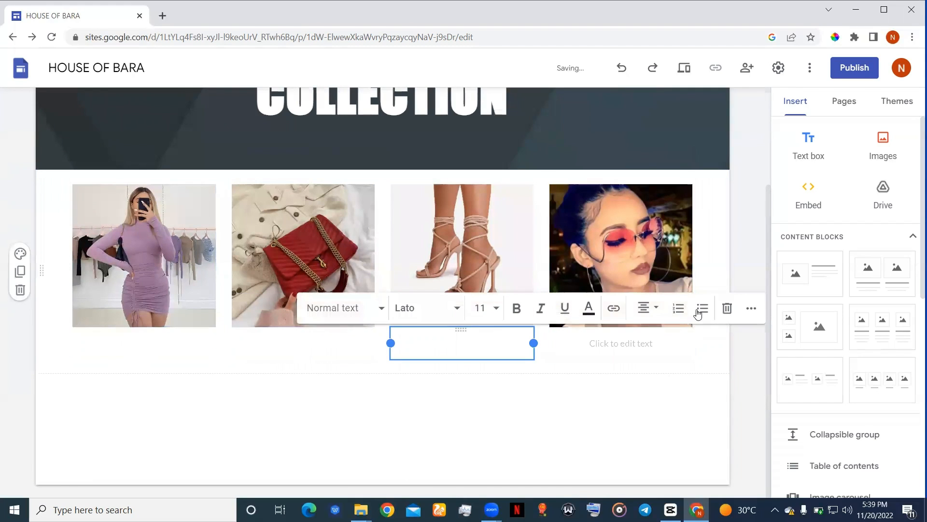
left_click(727, 306)
left_click(691, 333)
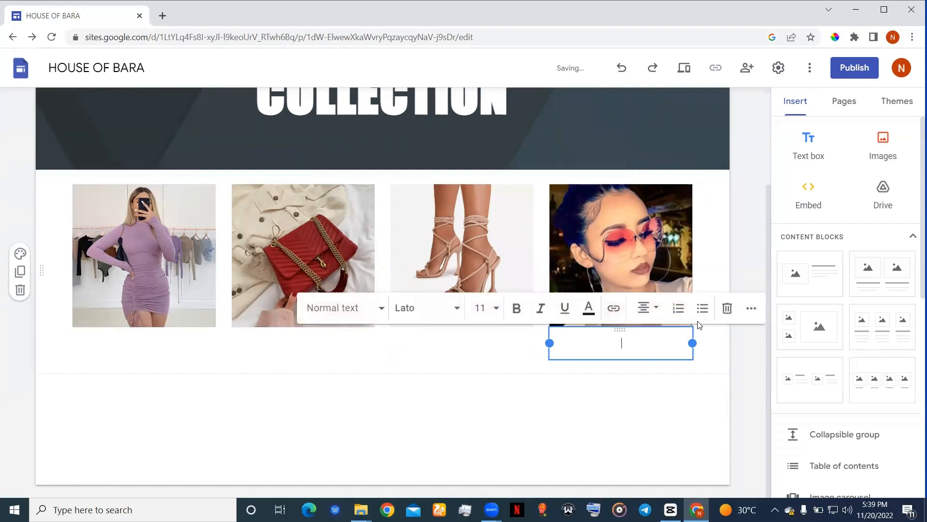
left_click(727, 308)
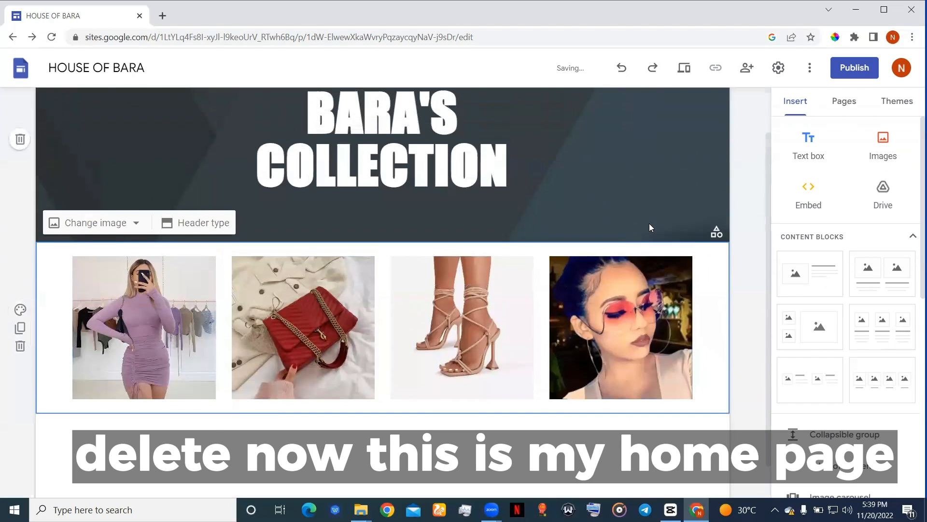
- Add a new page named COLLECTION to the site
scroll(613, 217, "up", 1)
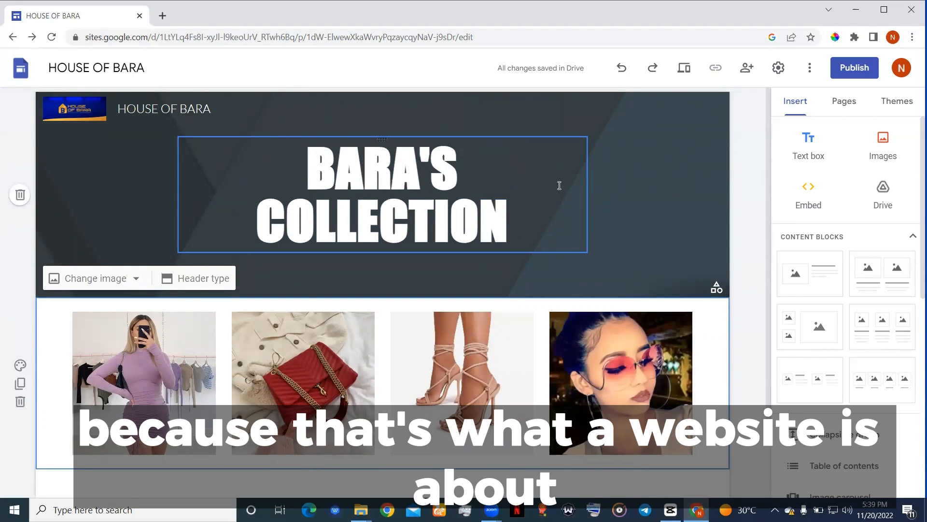
scroll(261, 270, "down", 2)
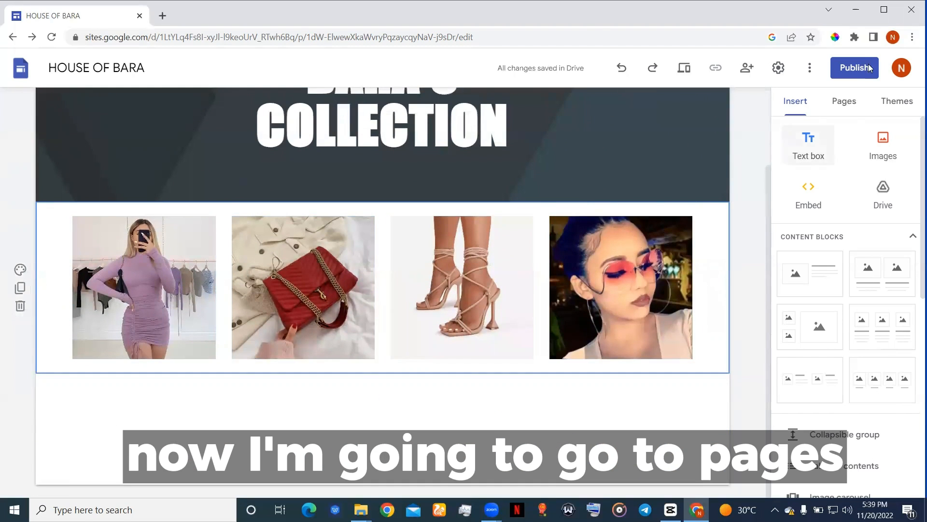
left_click(846, 110)
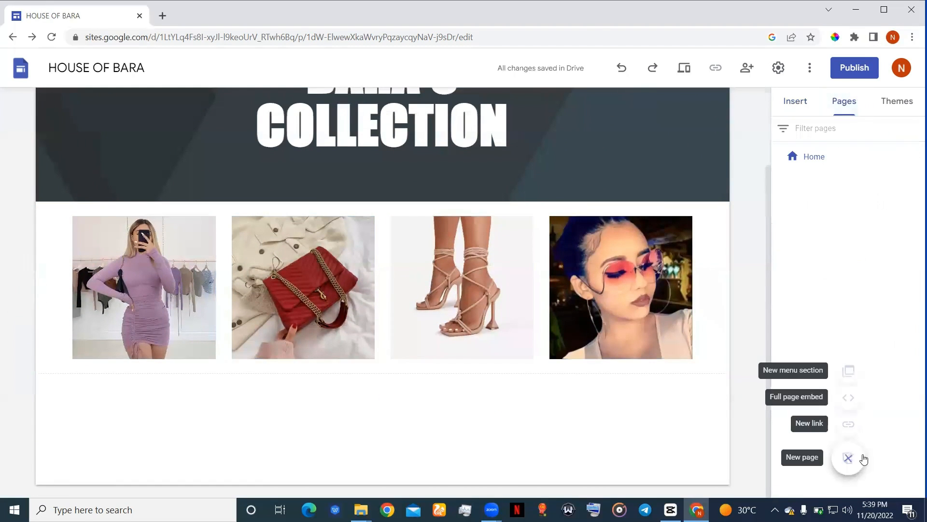
left_click(850, 461)
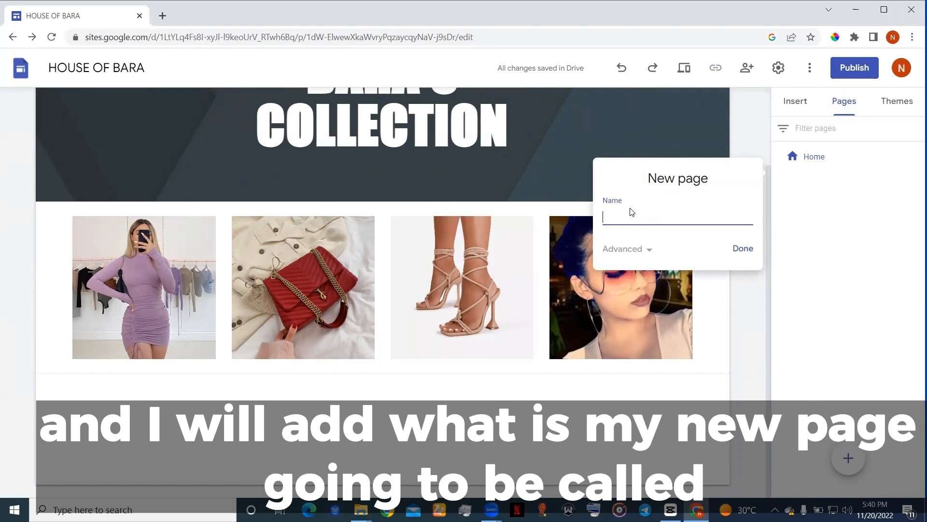
type("COLLECTION")
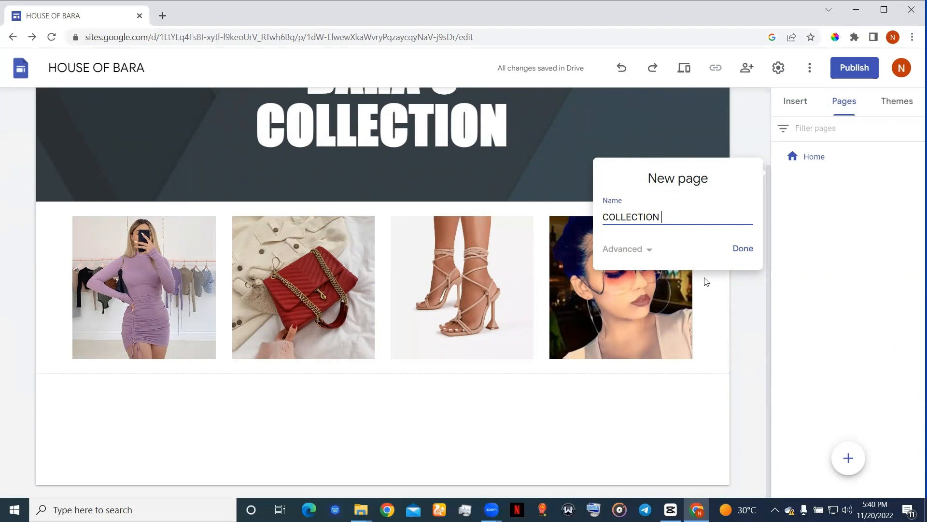
left_click(749, 255)
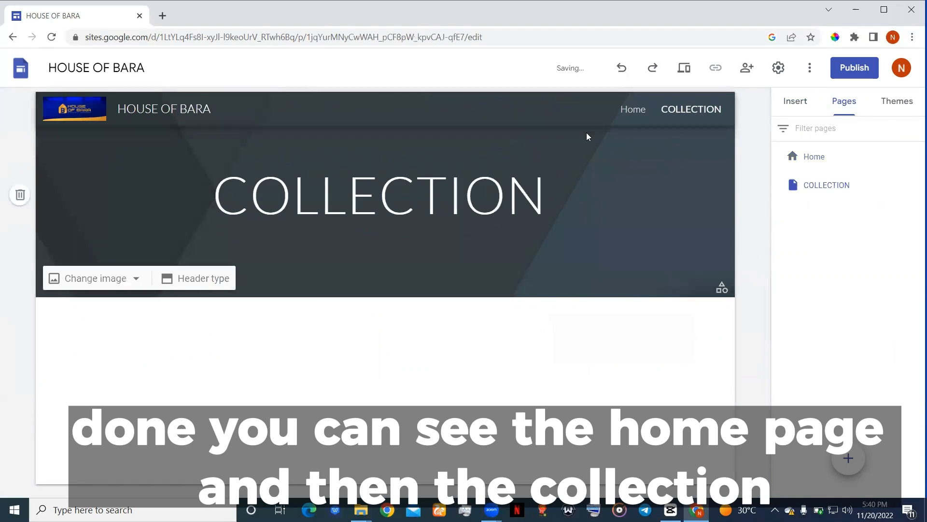
- View the Home page, return to the COLLECTION page and add a subpage named SHOES under it
left_click(633, 110)
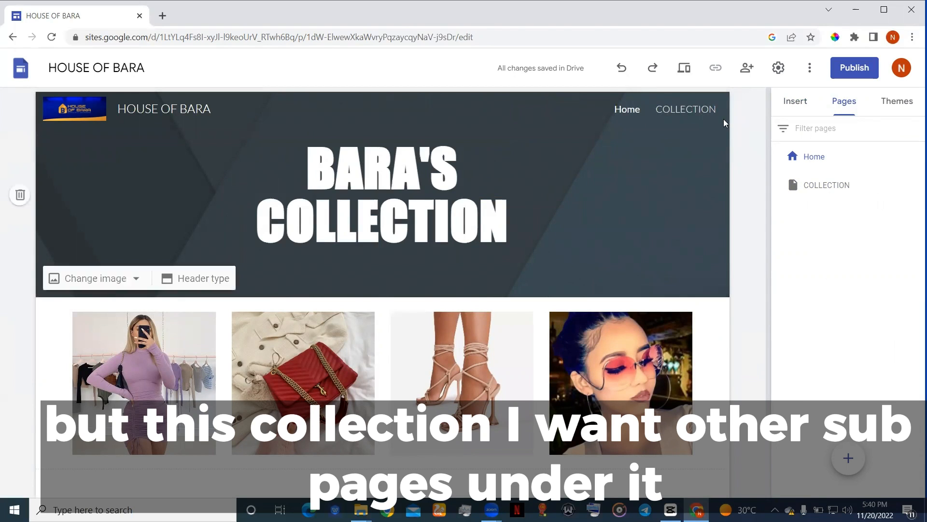
left_click(811, 189)
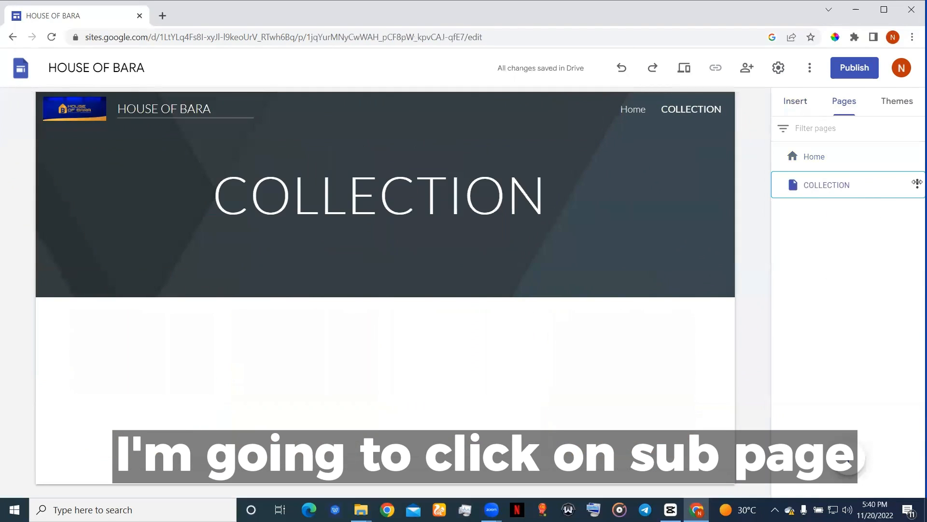
left_click(917, 184)
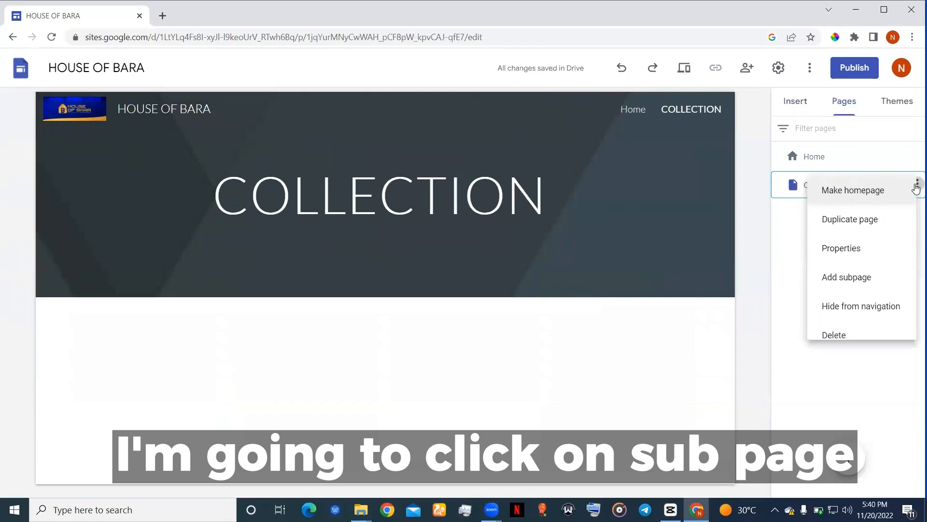
left_click(849, 274)
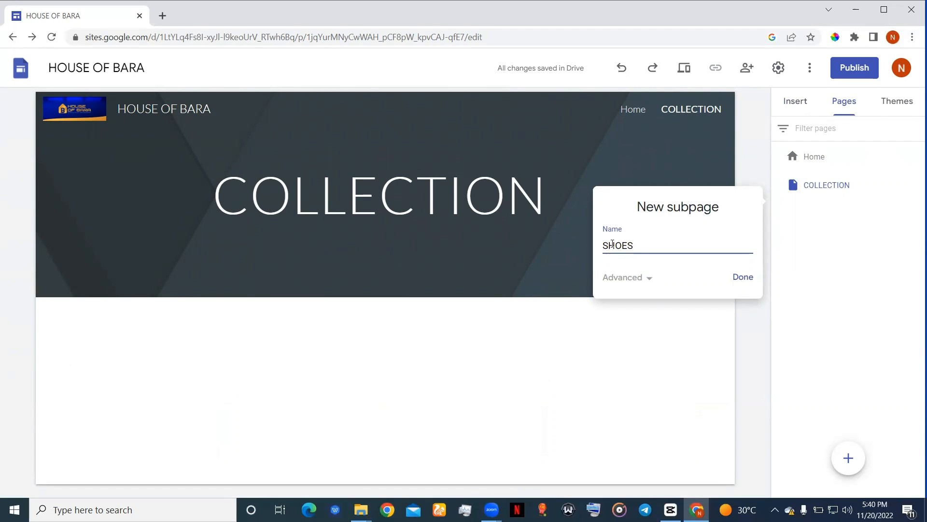
left_click(744, 277)
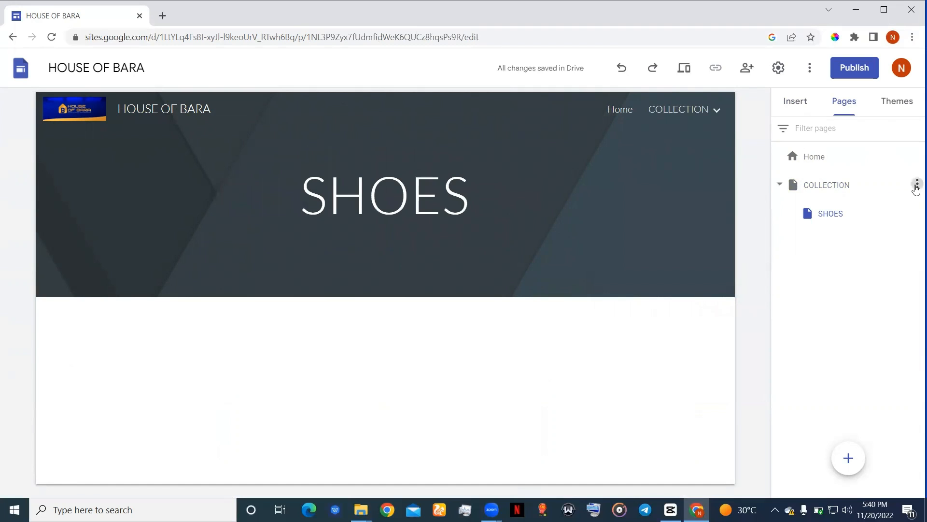
- Add a second subpage named SUNGLASSES under the COLLECTION page
left_click(917, 184)
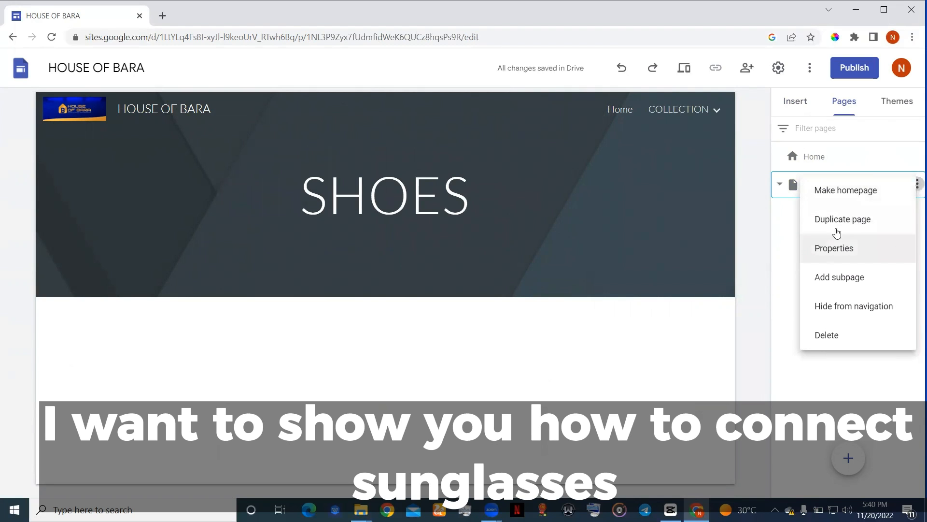
left_click(840, 277)
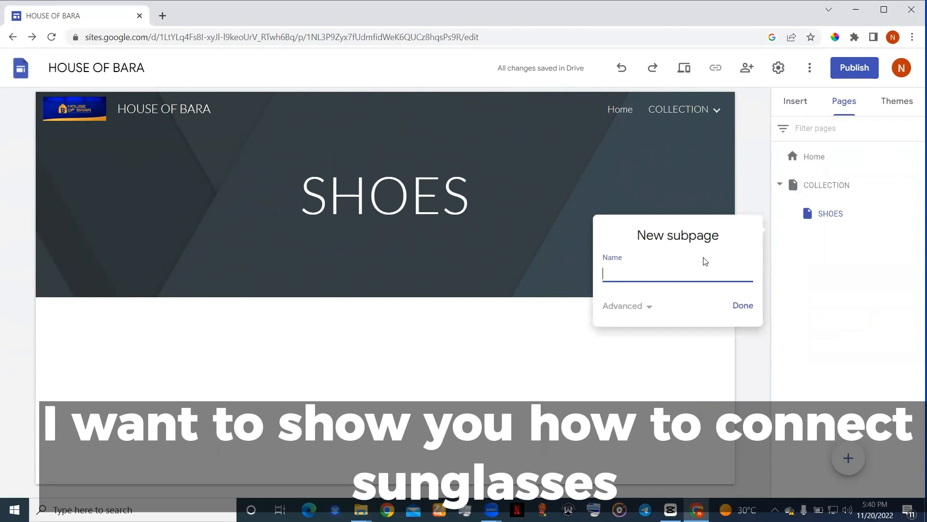
type("SUNGLASSES")
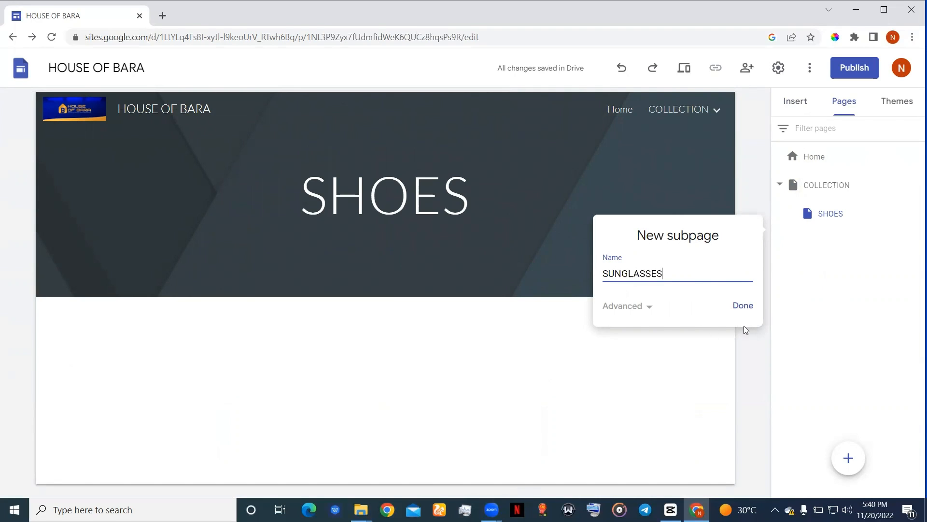
left_click(745, 306)
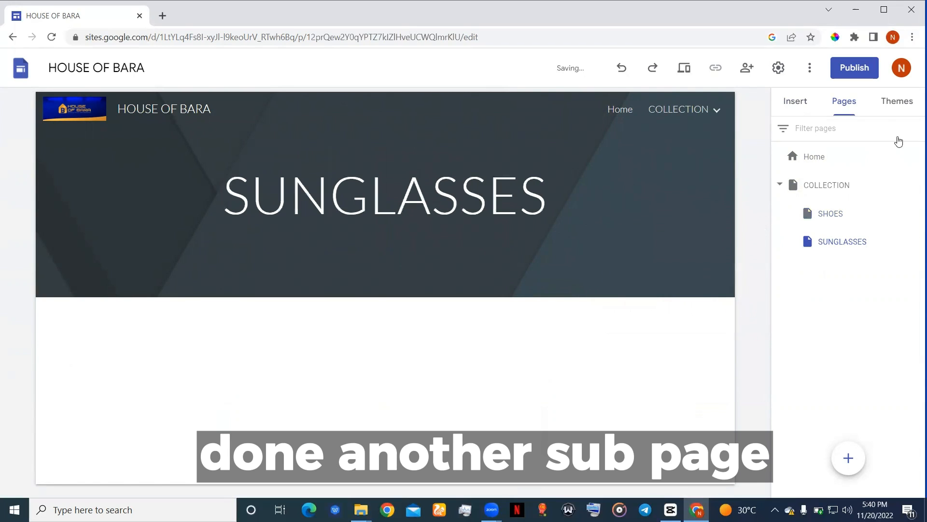
- Add a third subpage named DRESSES under the COLLECTION page
left_click(917, 184)
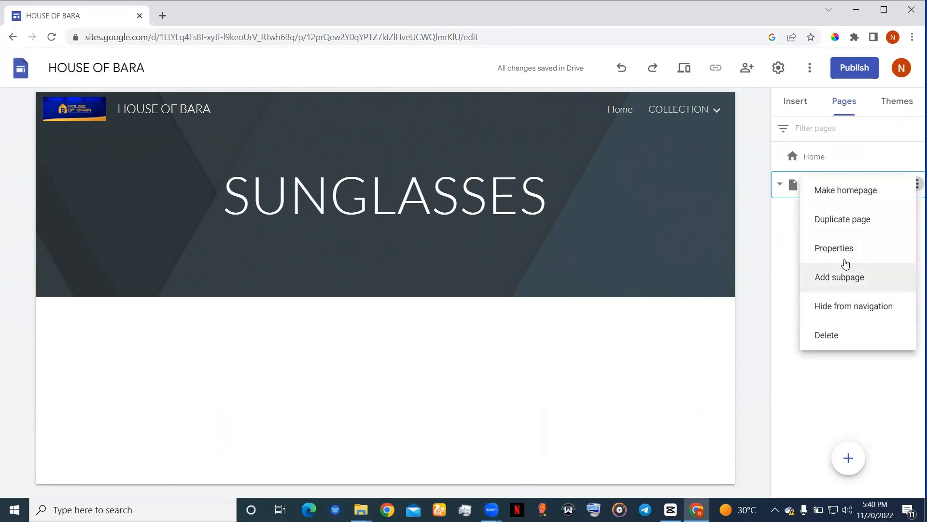
left_click(844, 283)
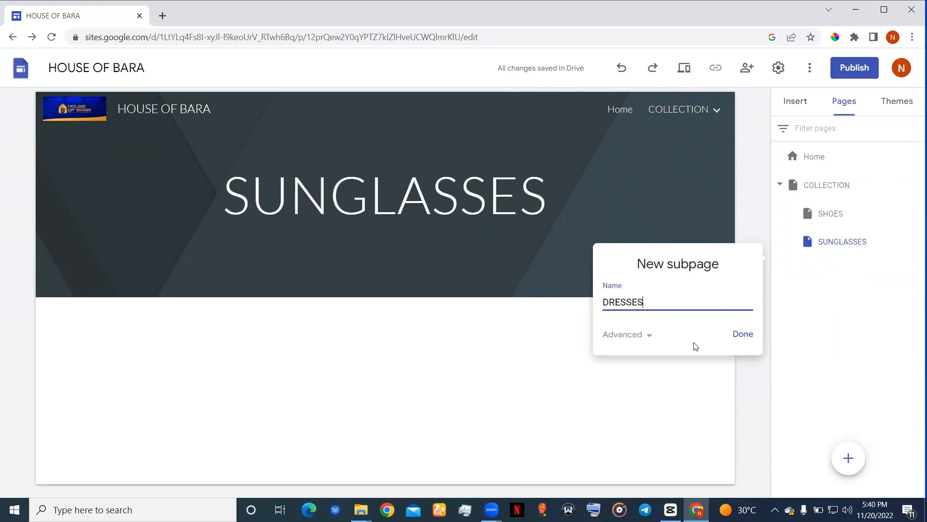
left_click(748, 333)
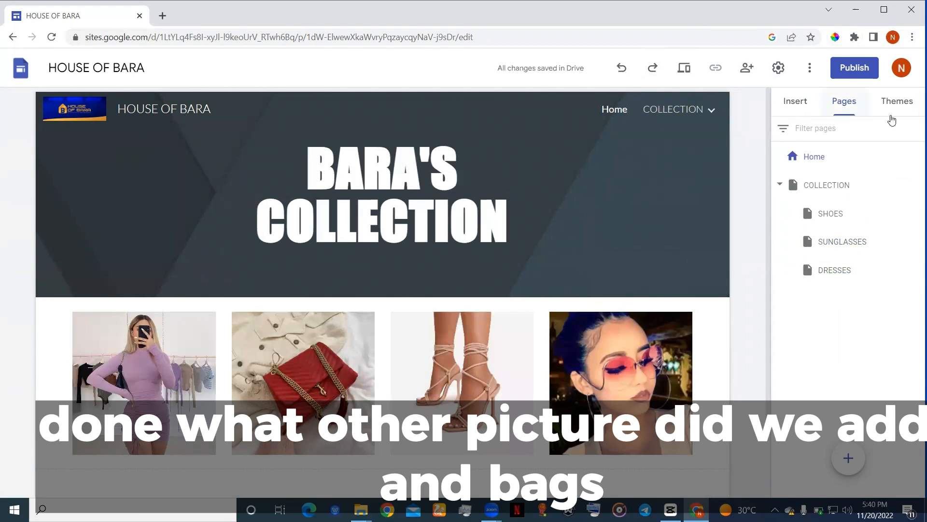
- Add a fourth subpage named BAGS under the COLLECTION page
left_click(916, 184)
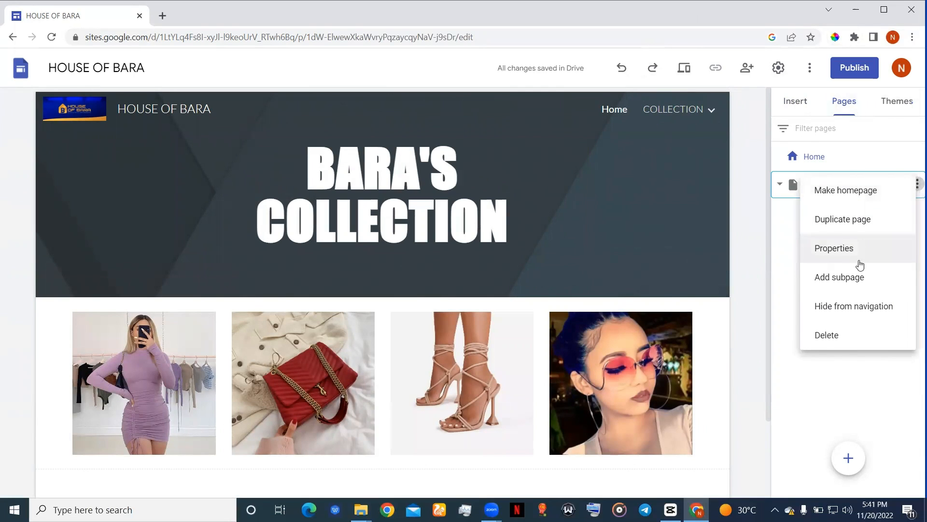
left_click(856, 282)
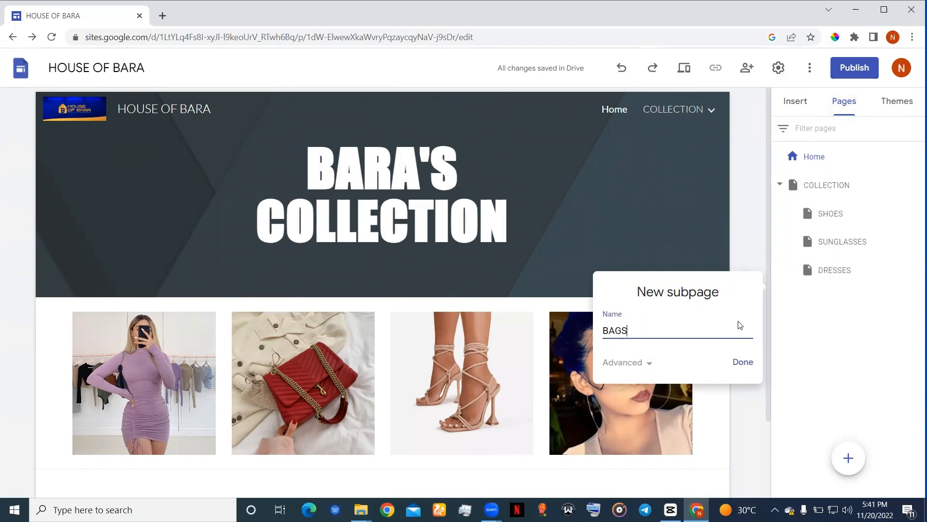
left_click(743, 364)
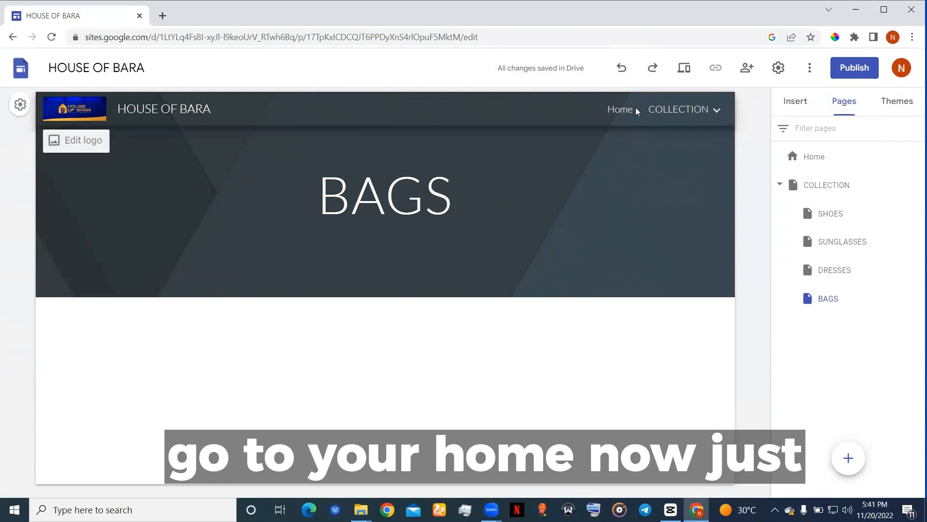
- Return to the Home page and link the purple dress image to the DRESSES page
left_click(619, 109)
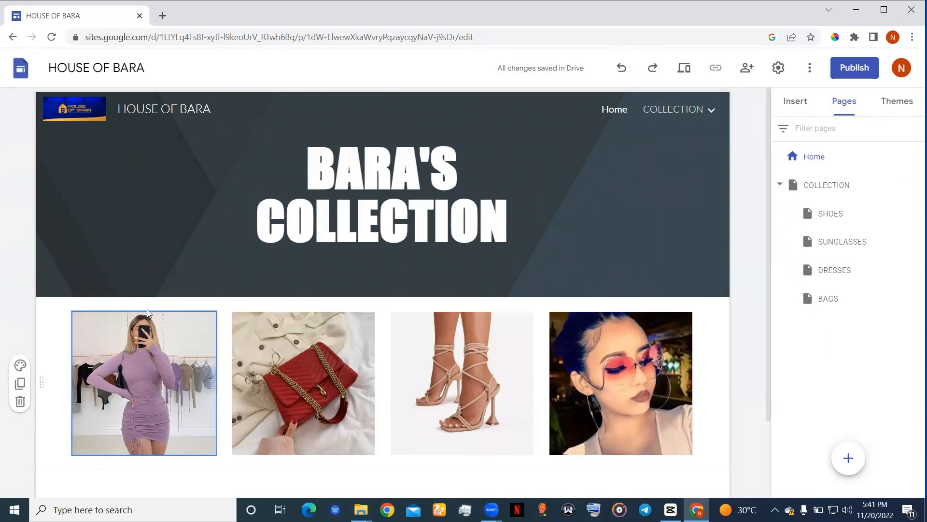
left_click(132, 332)
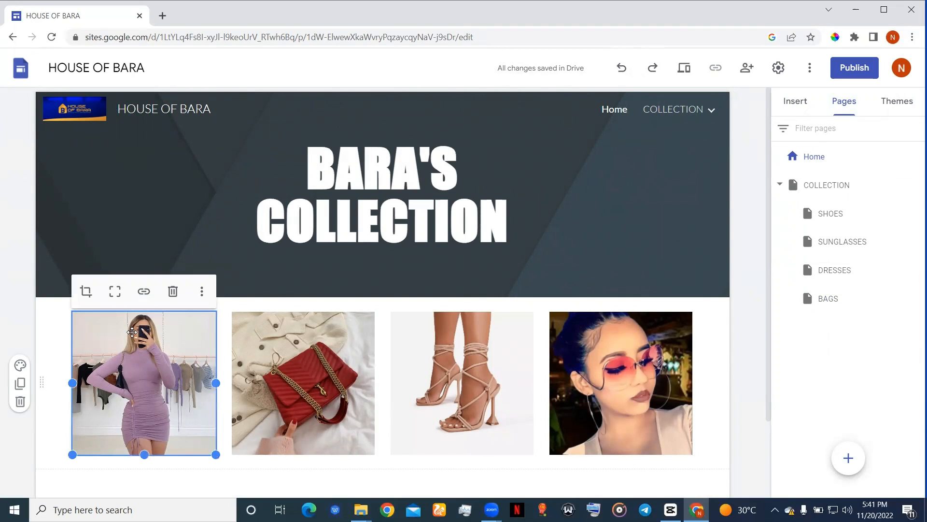
left_click(144, 291)
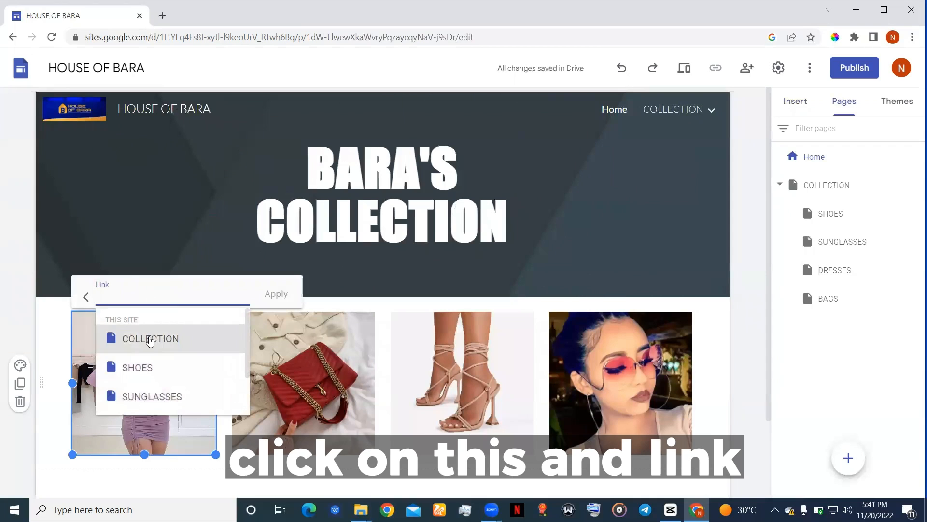
scroll(147, 367, "down", 1)
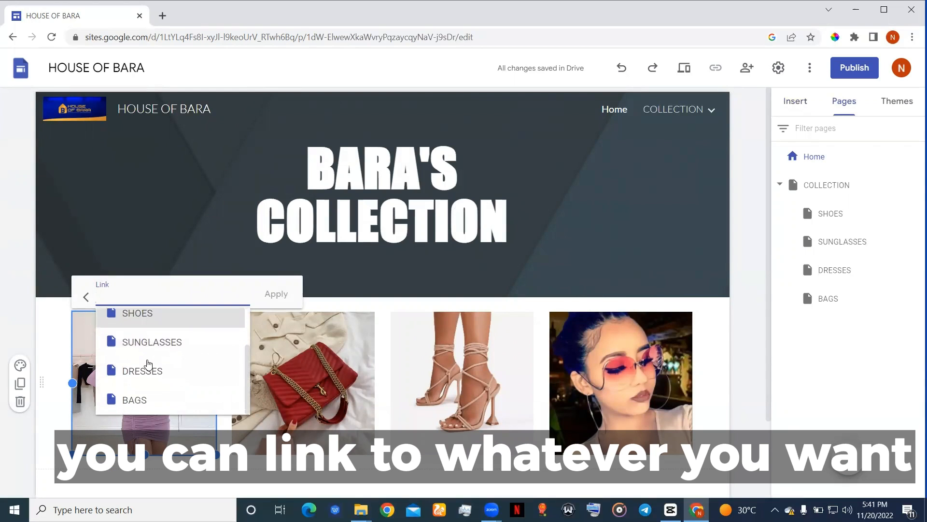
left_click(152, 370)
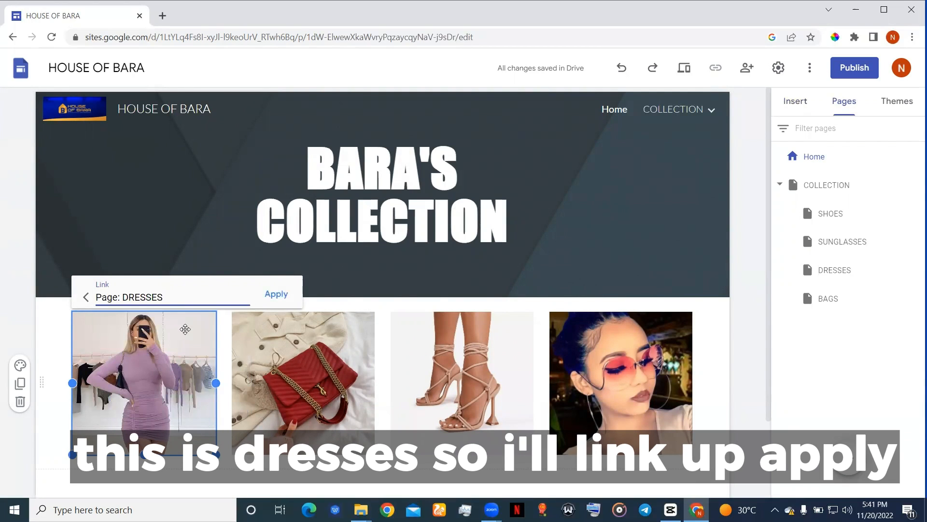
left_click(277, 294)
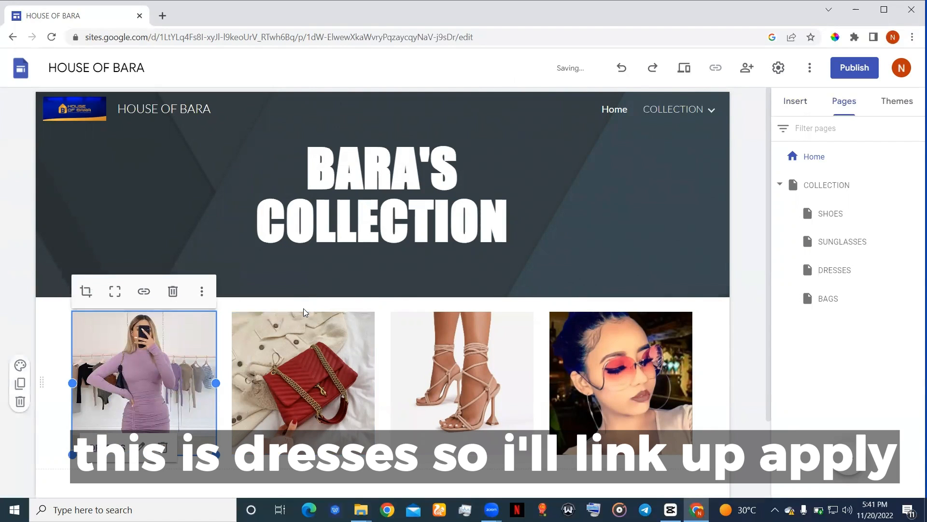
- Link the red handbag image on the Home page to the BAGS page
left_click(309, 313)
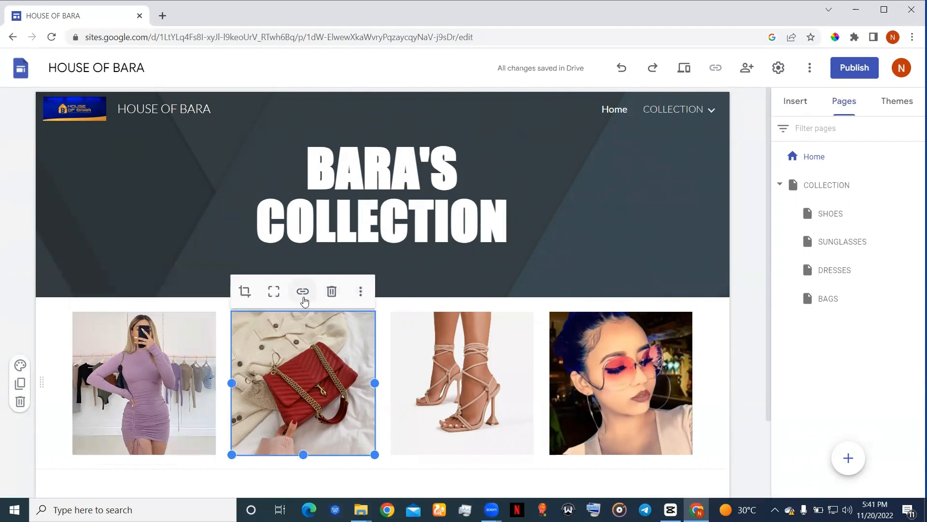
left_click(302, 296)
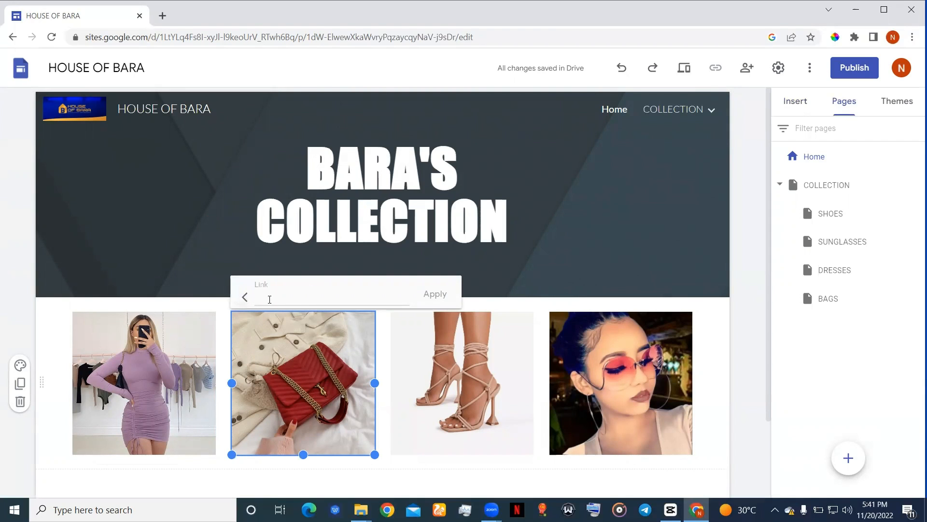
left_click(271, 299)
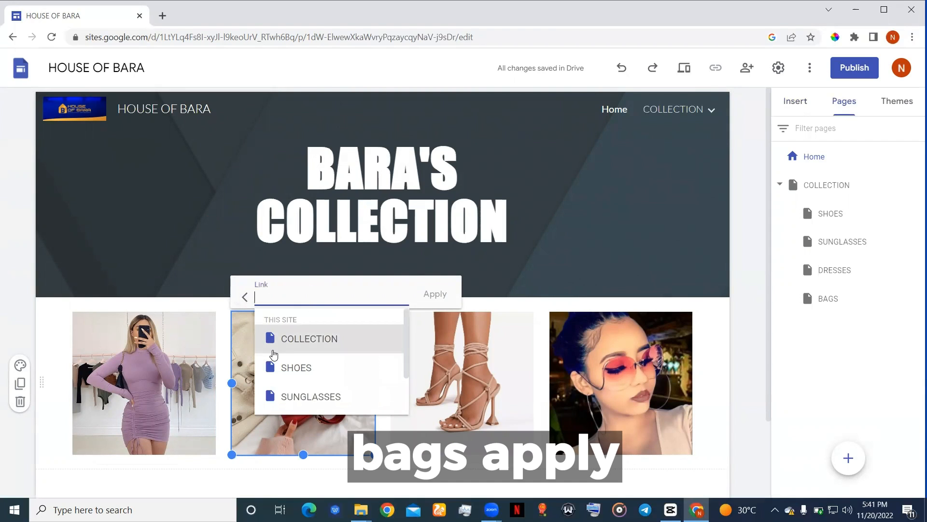
scroll(271, 352, "down", 2)
left_click(285, 397)
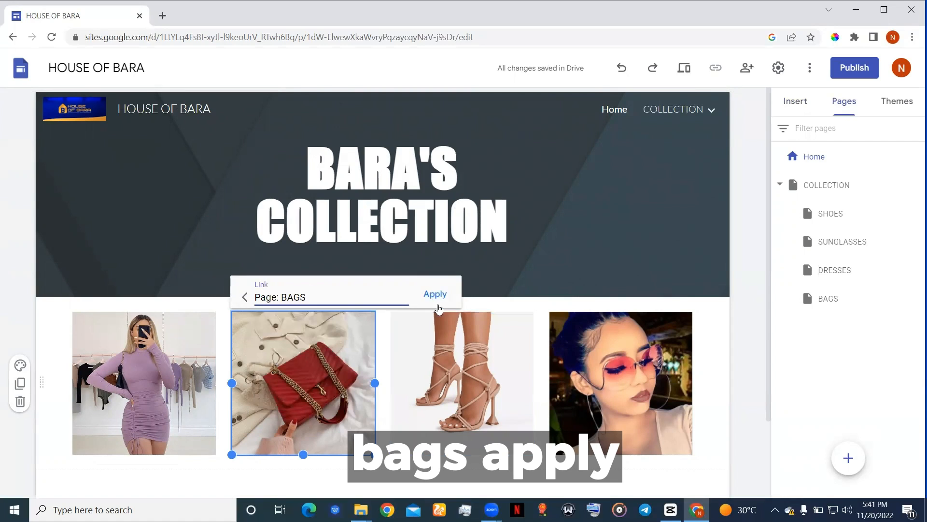
left_click(435, 293)
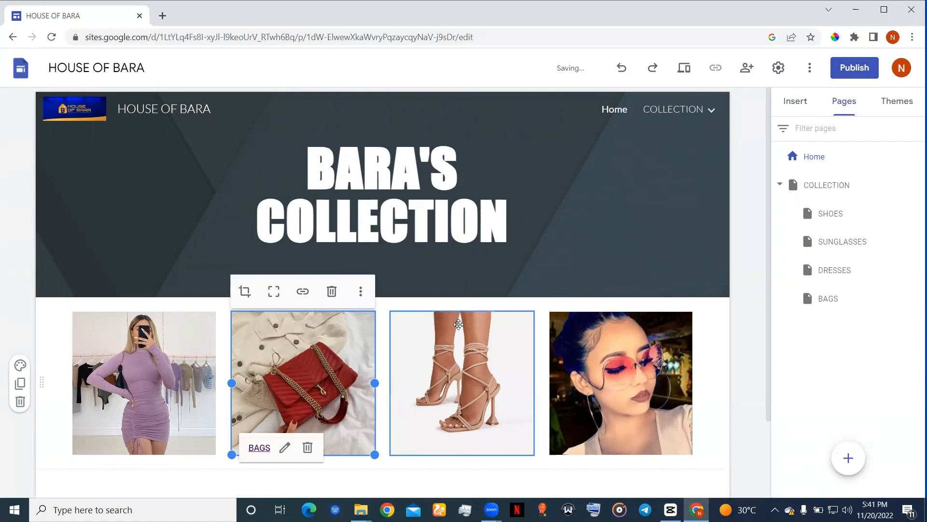
- Link the strappy heels image on the Home page to the SHOES page
left_click(459, 324)
left_click(462, 291)
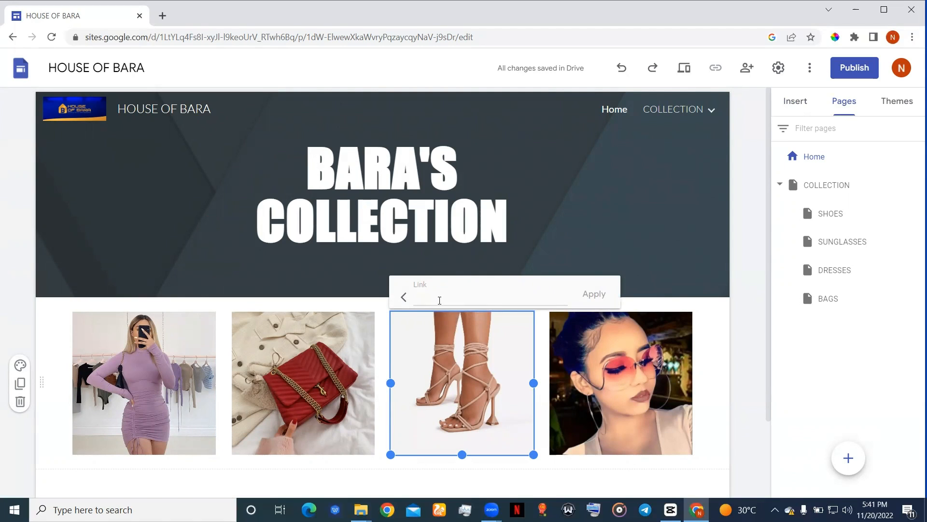
left_click(440, 300)
left_click(447, 364)
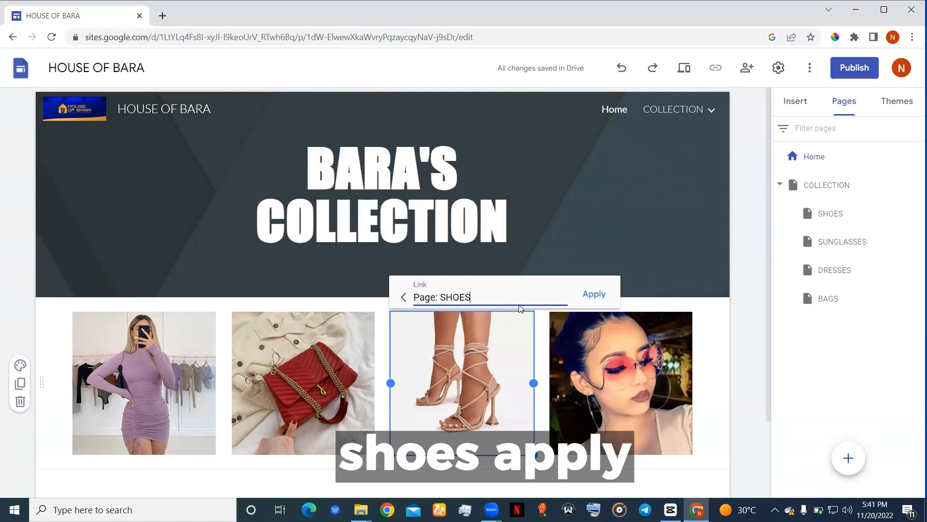
left_click(594, 294)
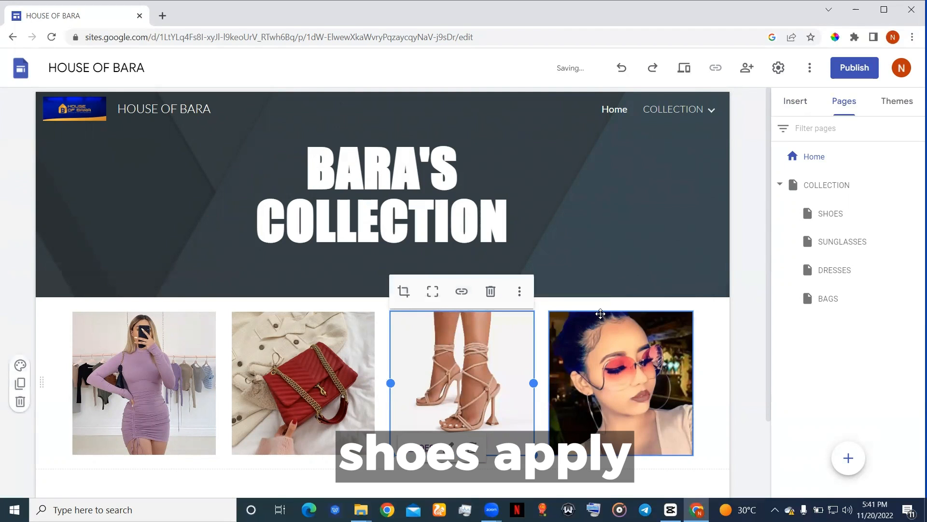
- Link the sunglasses image on the Home page to the SUNGLASSES page and check the dress image's link
left_click(600, 315)
left_click(620, 291)
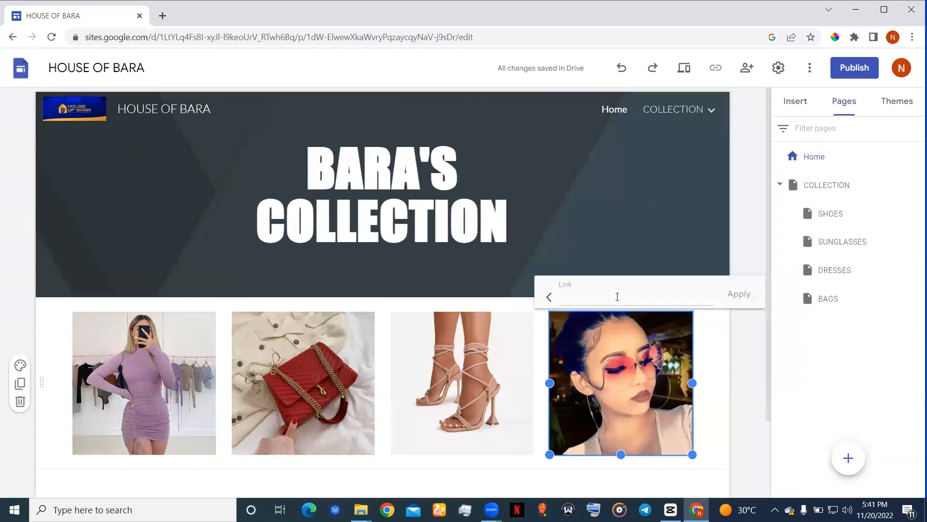
left_click(615, 298)
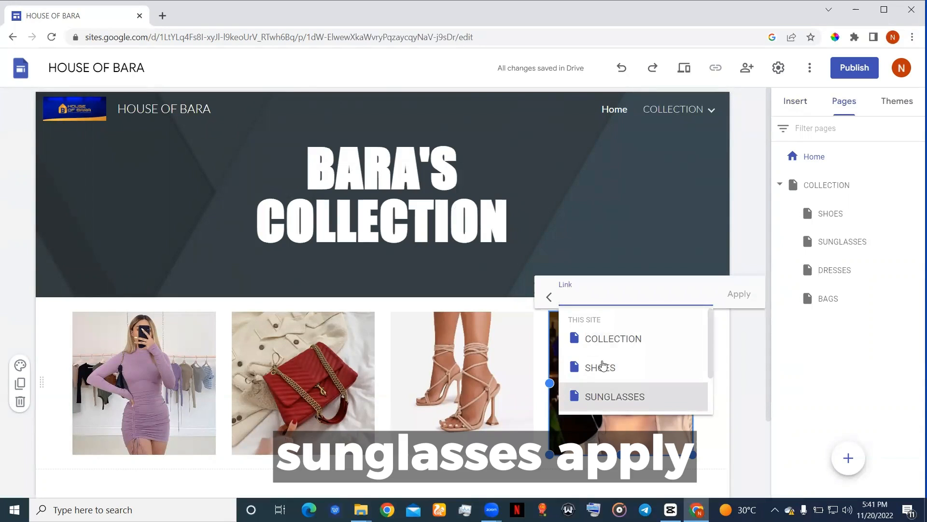
left_click(602, 393)
left_click(739, 296)
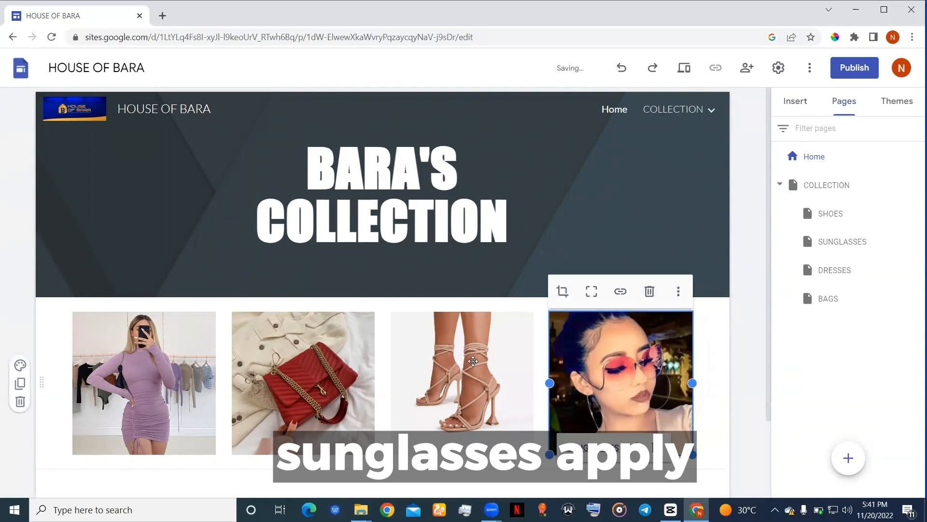
left_click(154, 382)
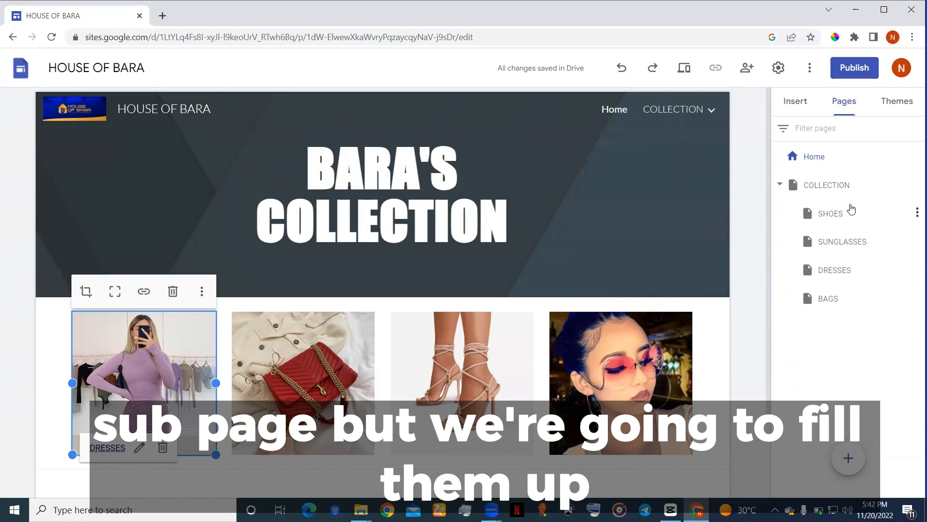
- Open the SHOES subpage and insert the content block with four captioned image placeholders
left_click(696, 110)
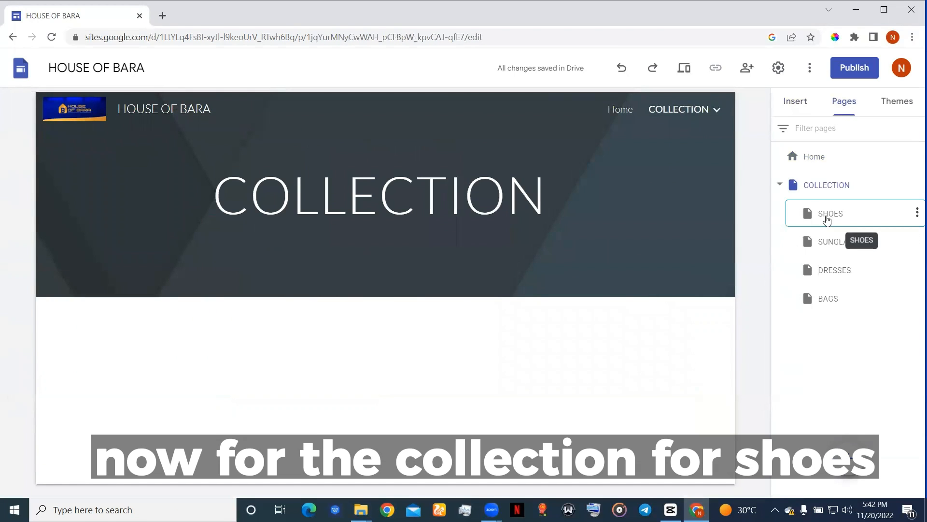
left_click(830, 217)
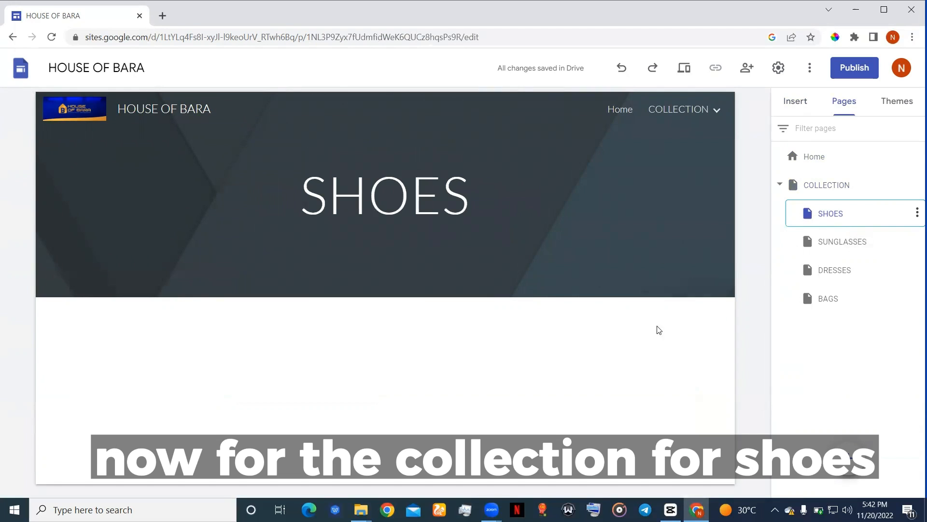
left_click(802, 102)
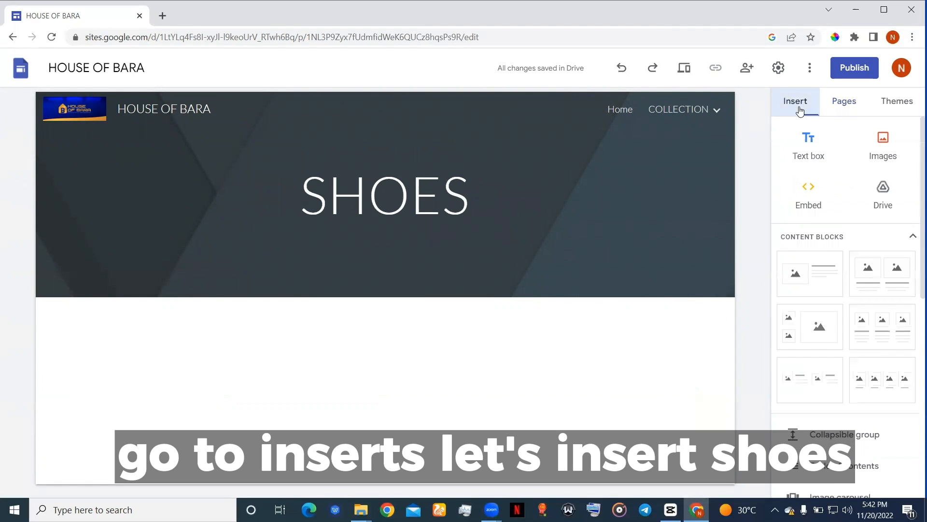
left_click(892, 388)
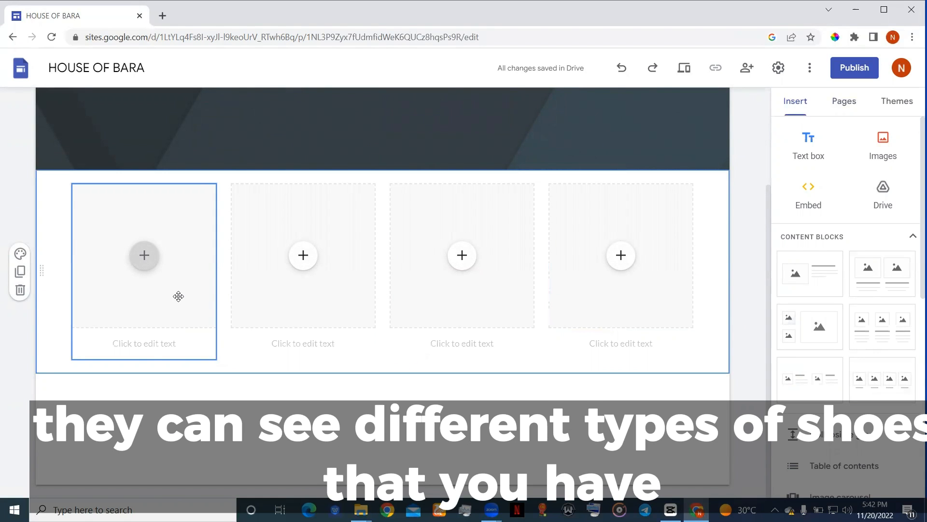
- Upload the picture of red pointed heels with bows, WhatsApp Image 2022-07-17 at 10.28.25 AM, into the first placeholder on the SHOES page
left_click(146, 261)
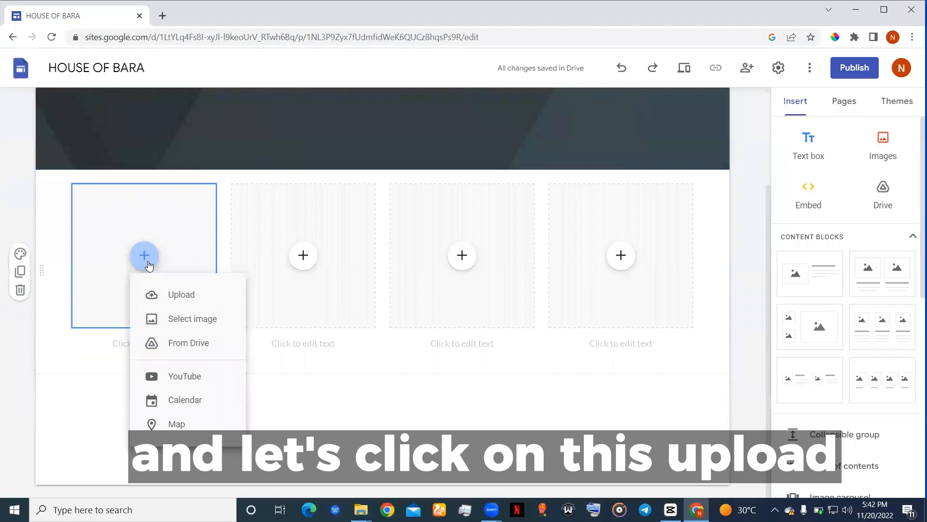
left_click(194, 294)
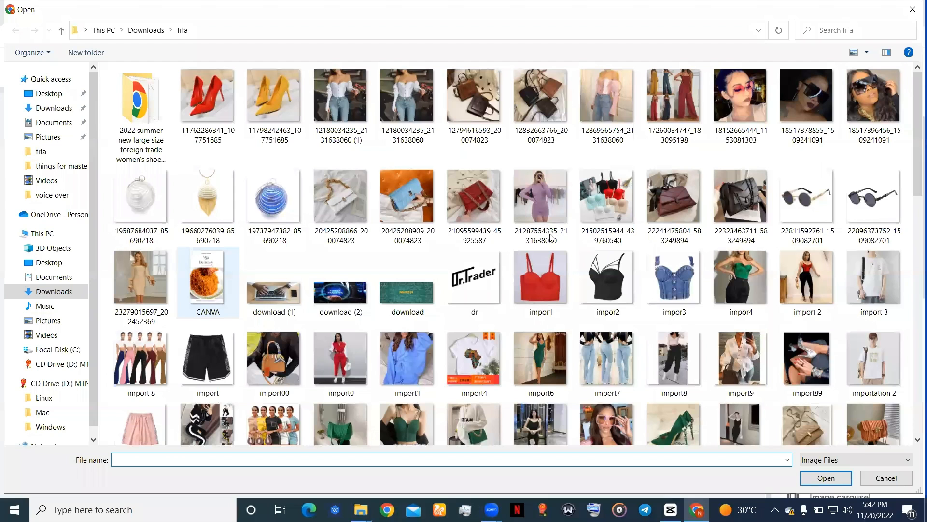
scroll(551, 237, "down", 10)
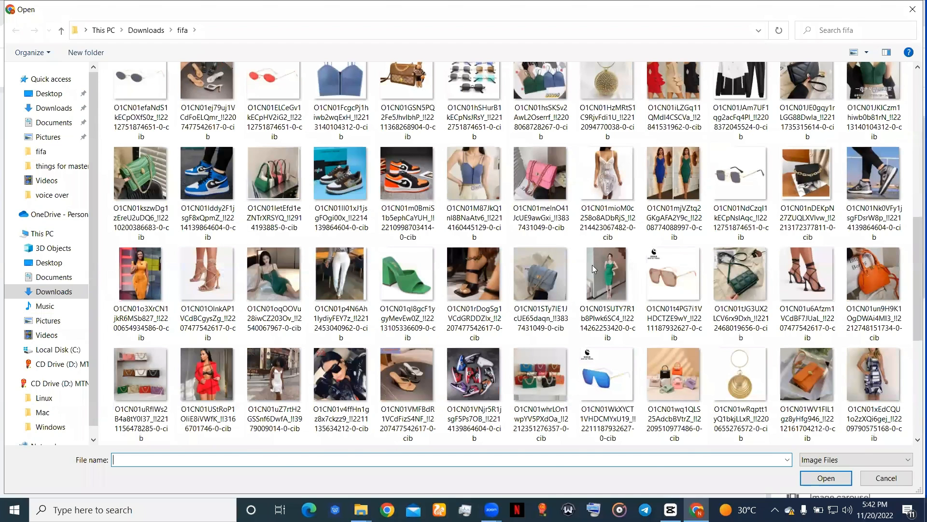
scroll(725, 227, "down", 3)
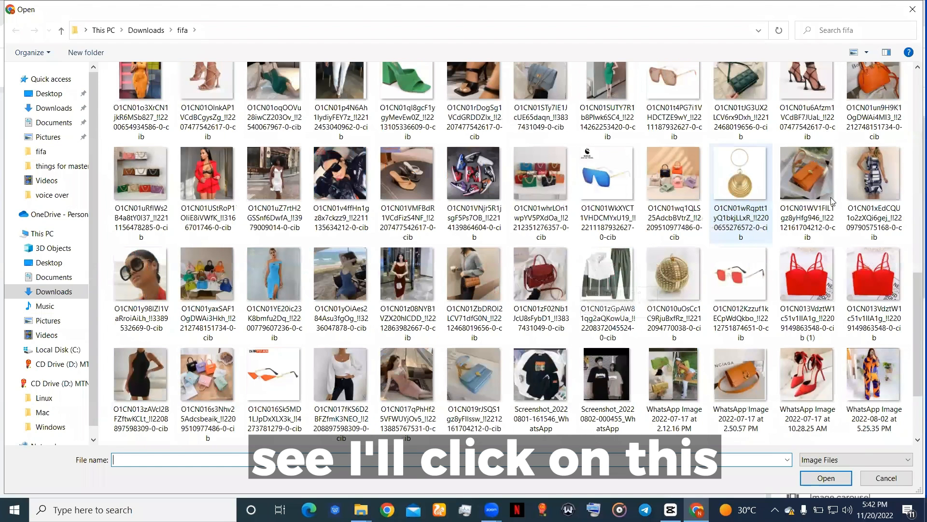
scroll(792, 241, "up", 10)
scroll(752, 281, "down", 5)
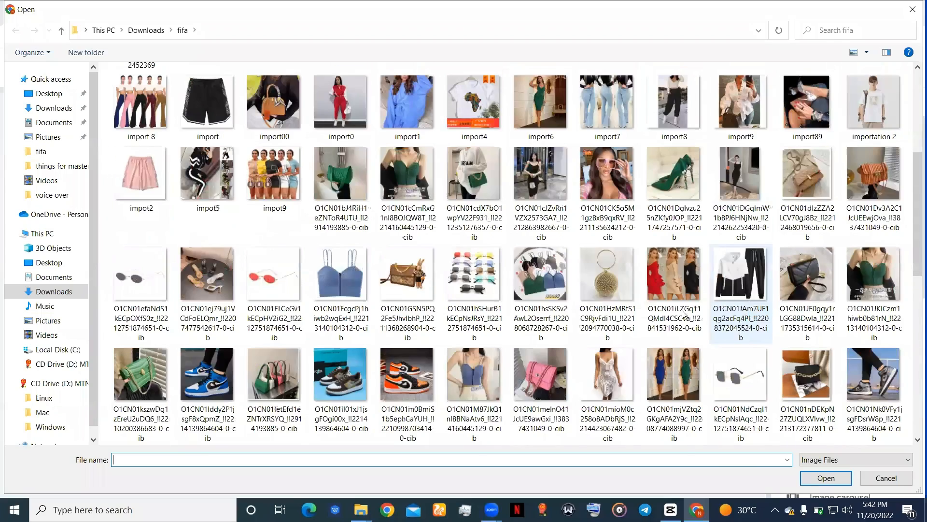
scroll(778, 275, "up", 4)
scroll(751, 295, "down", 8)
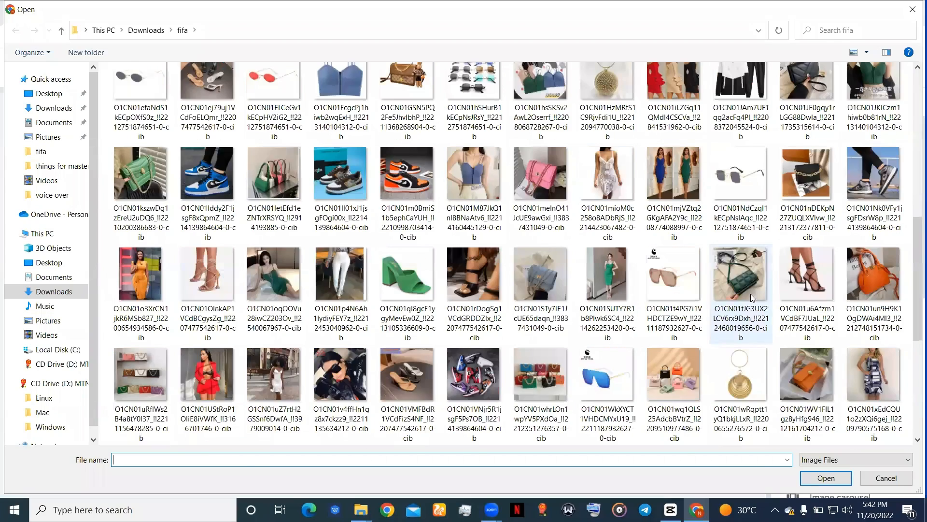
scroll(753, 301, "down", 8)
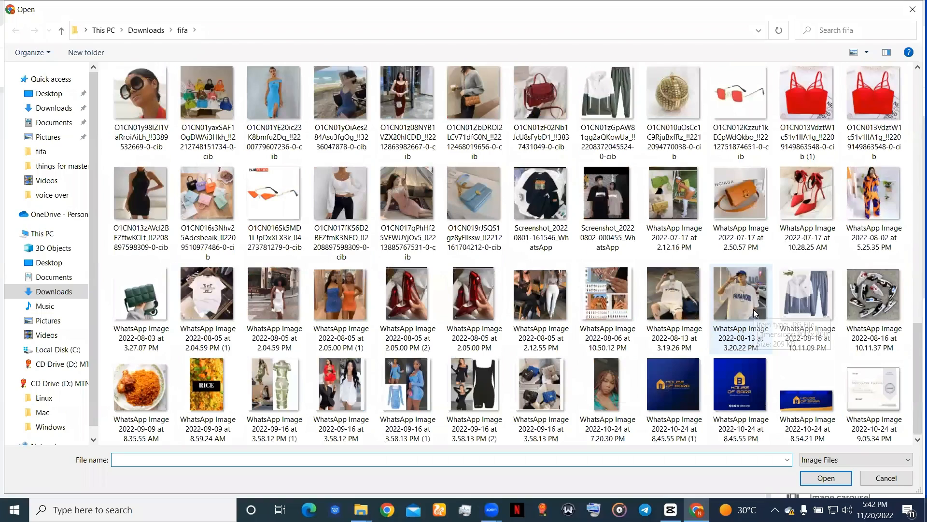
left_click(806, 193)
left_click(825, 478)
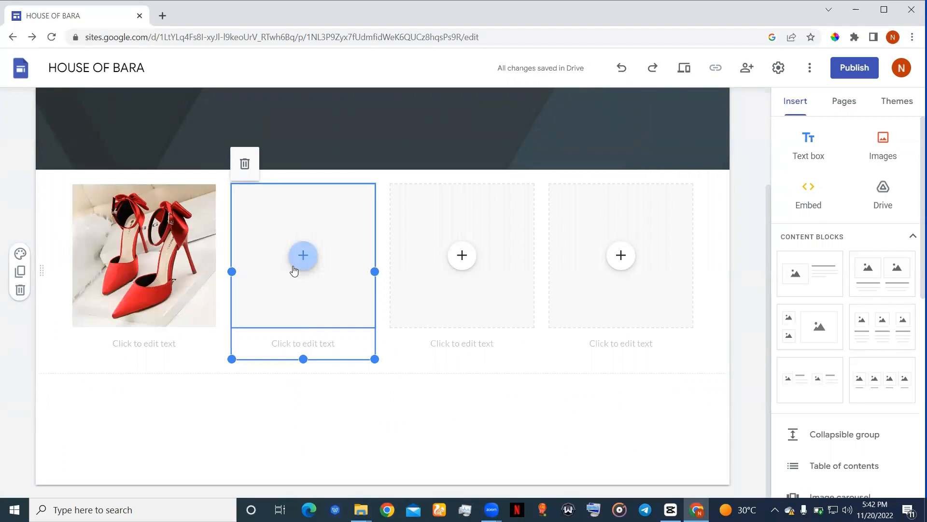
- Upload the picture of someone wearing black and grey high-top sneakers from the fifa folder into the second placeholder
left_click(301, 254)
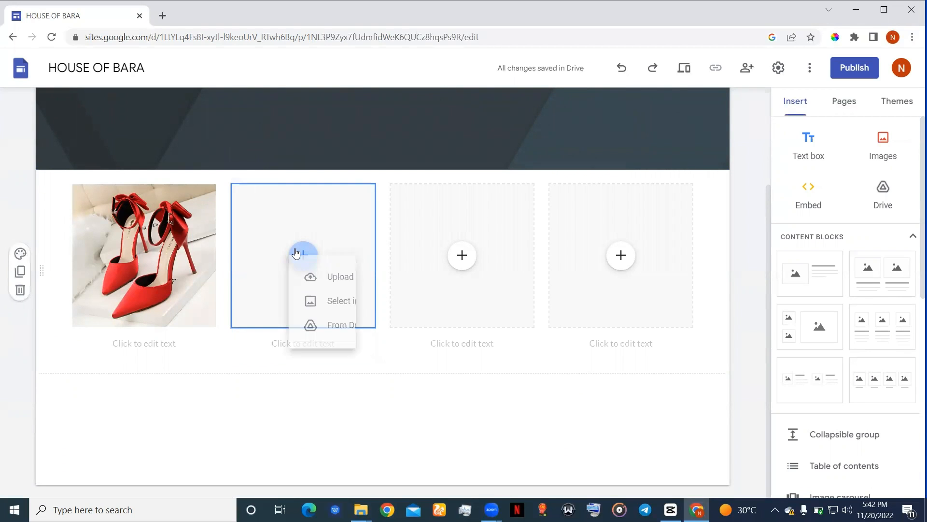
left_click(351, 303)
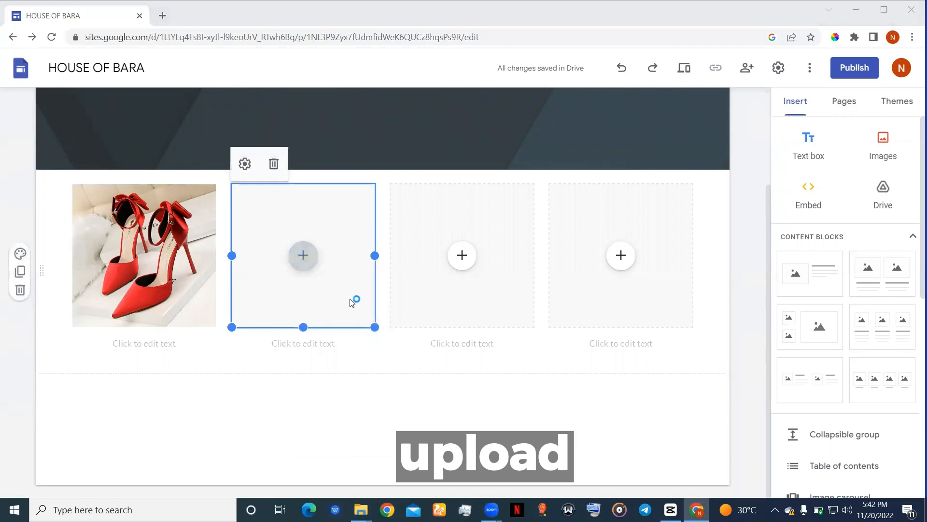
scroll(359, 249, "down", 5)
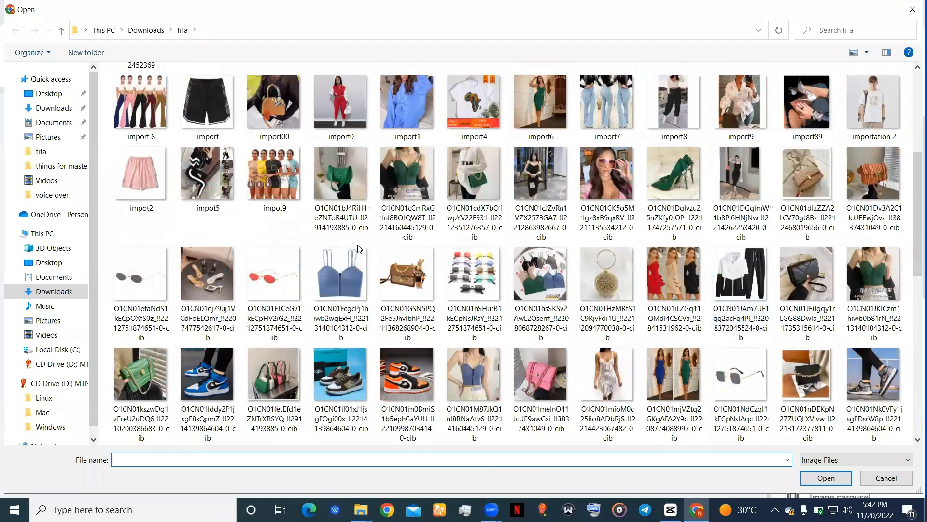
scroll(393, 254, "down", 8)
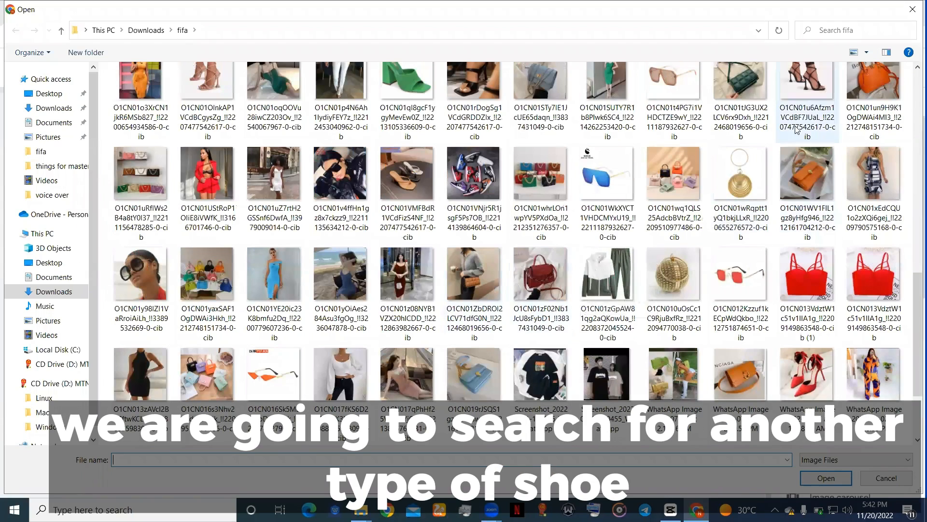
scroll(519, 196, "up", 2)
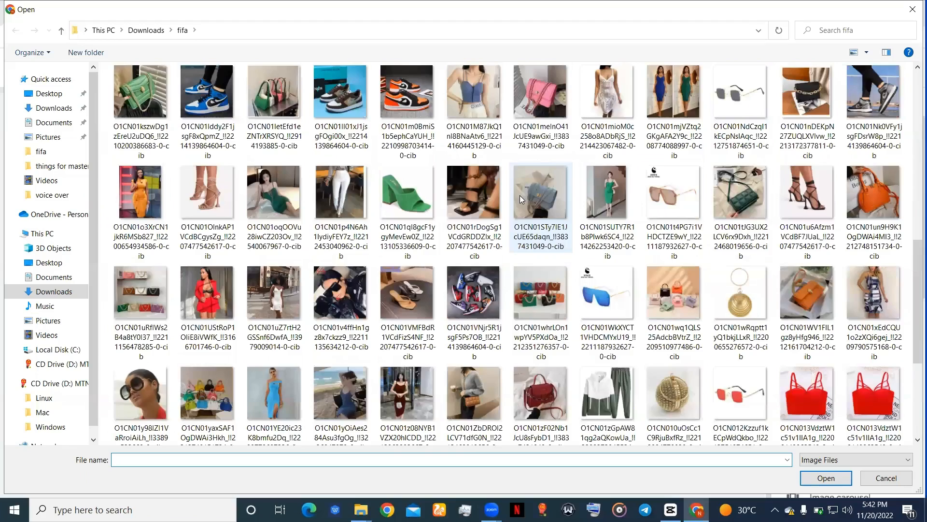
left_click(860, 100)
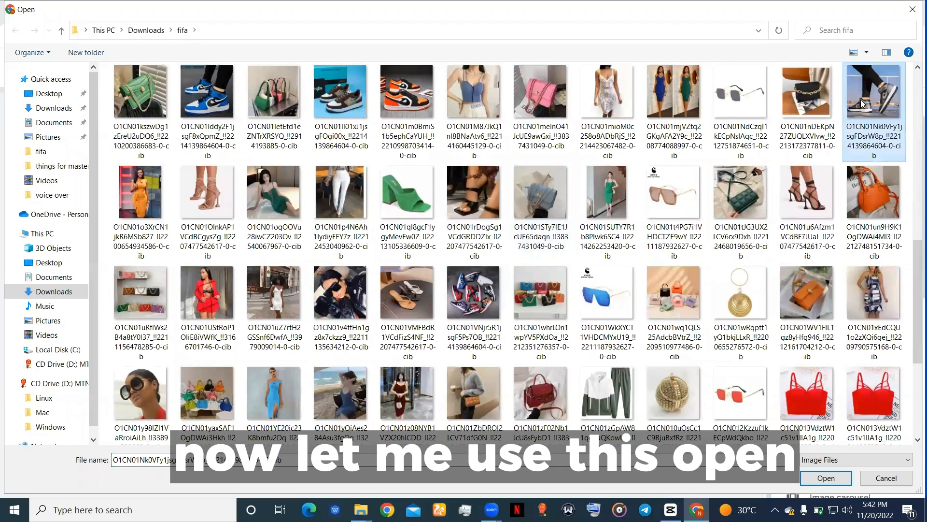
left_click(826, 478)
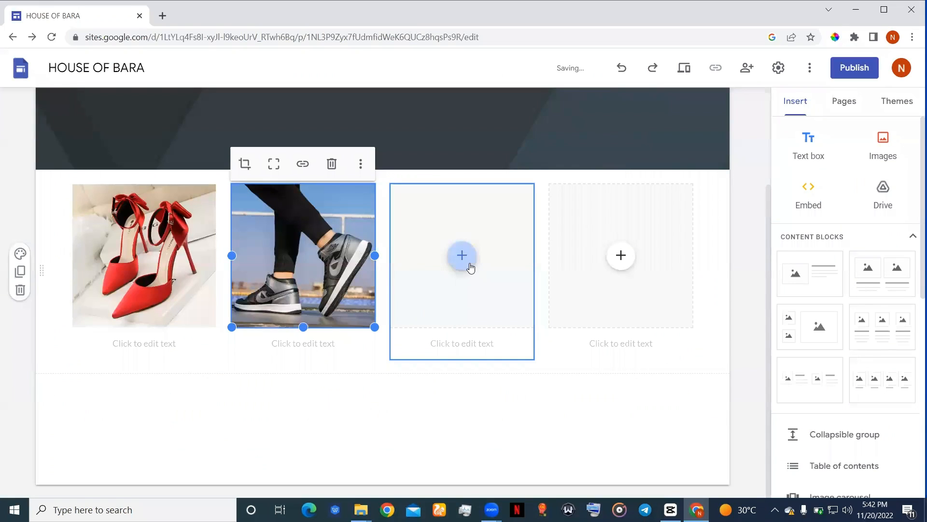
- Upload the picture of the green block-heel mule from the fifa folder into the third placeholder
left_click(471, 268)
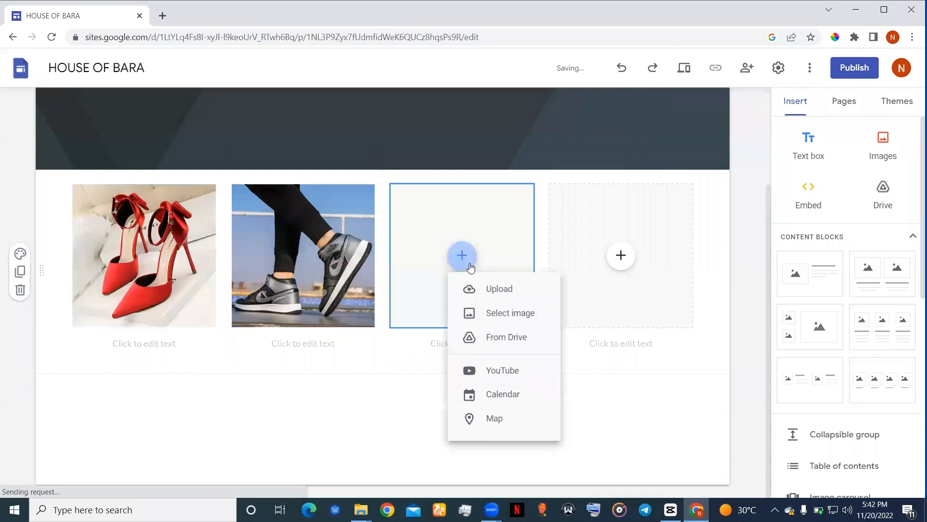
left_click(488, 291)
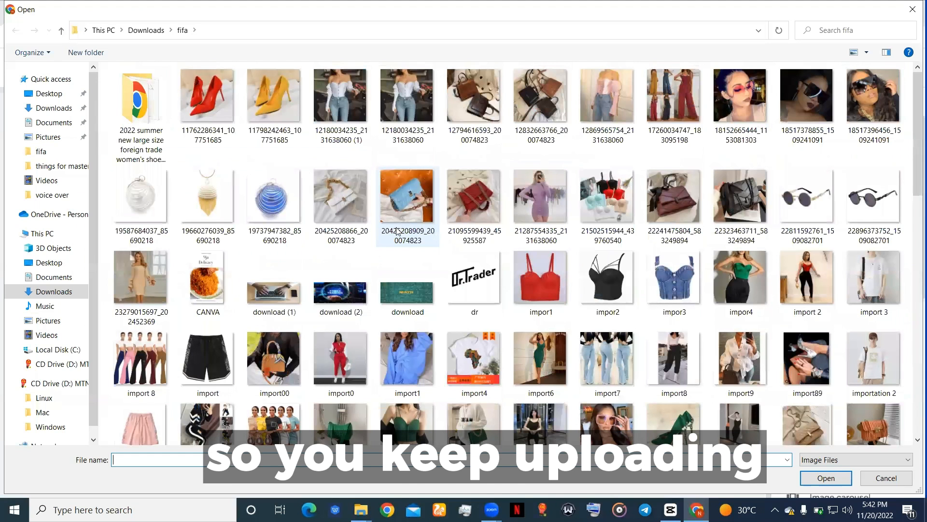
scroll(415, 262, "down", 5)
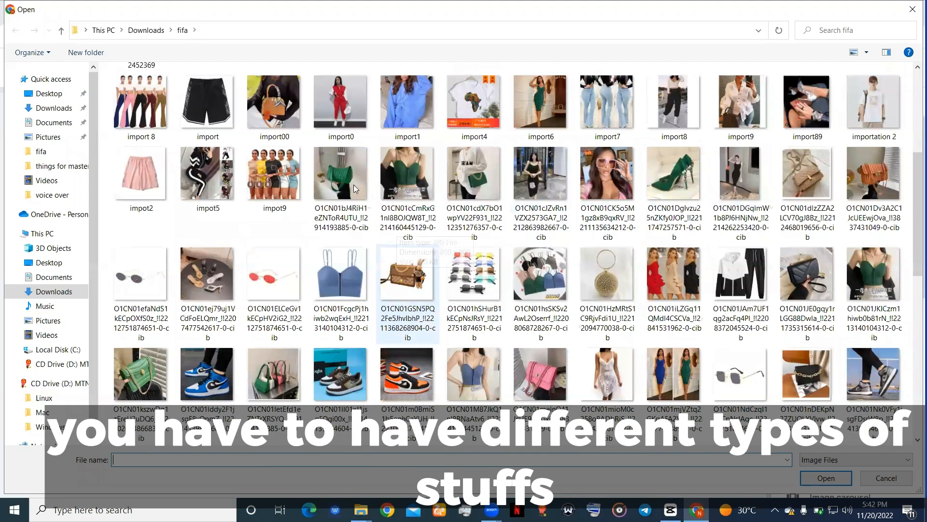
scroll(354, 186, "down", 4)
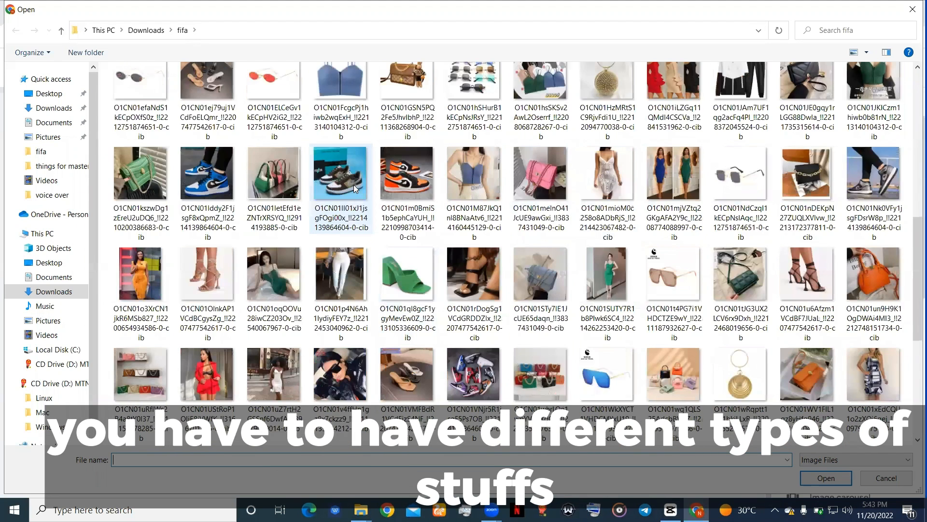
left_click(393, 273)
left_click(815, 483)
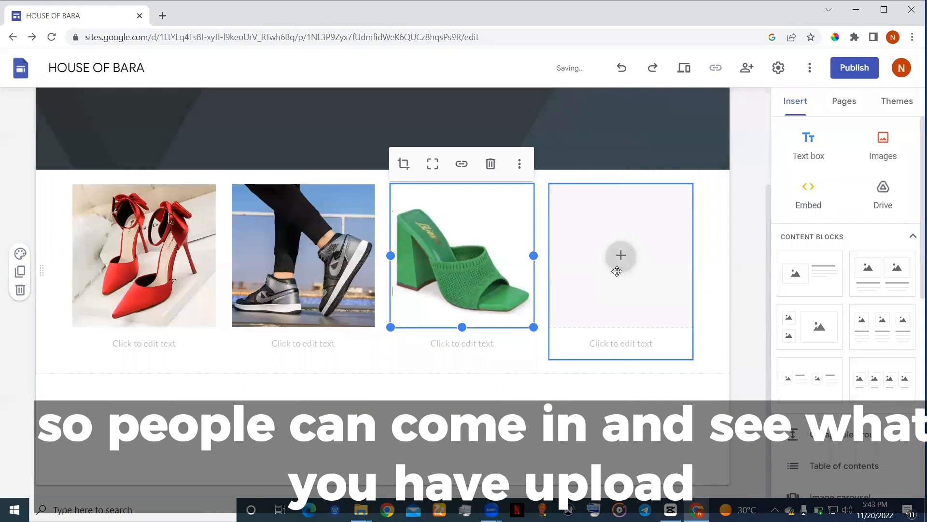
- Upload the picture of shiny red high heels, WhatsApp Image 2022-08-05 at 2.05.00 PM, into the fourth placeholder
left_click(617, 271)
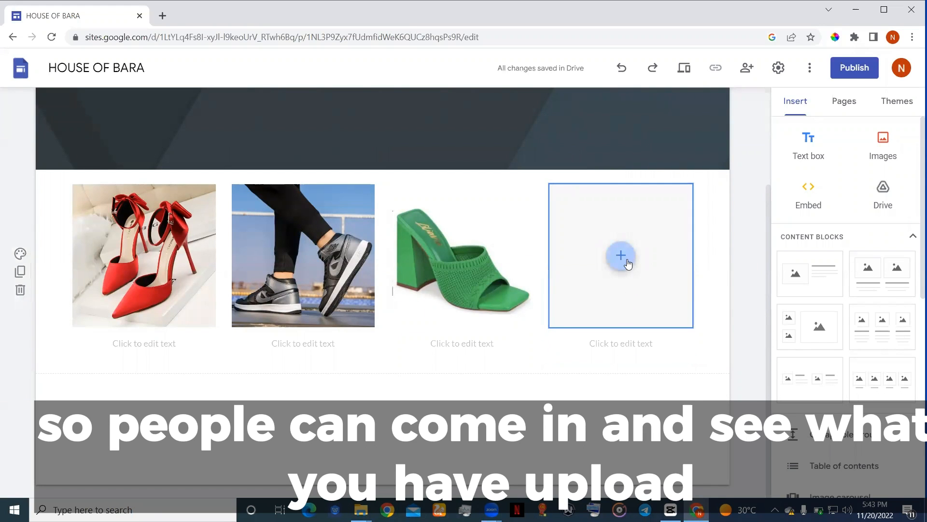
left_click(630, 266)
left_click(642, 295)
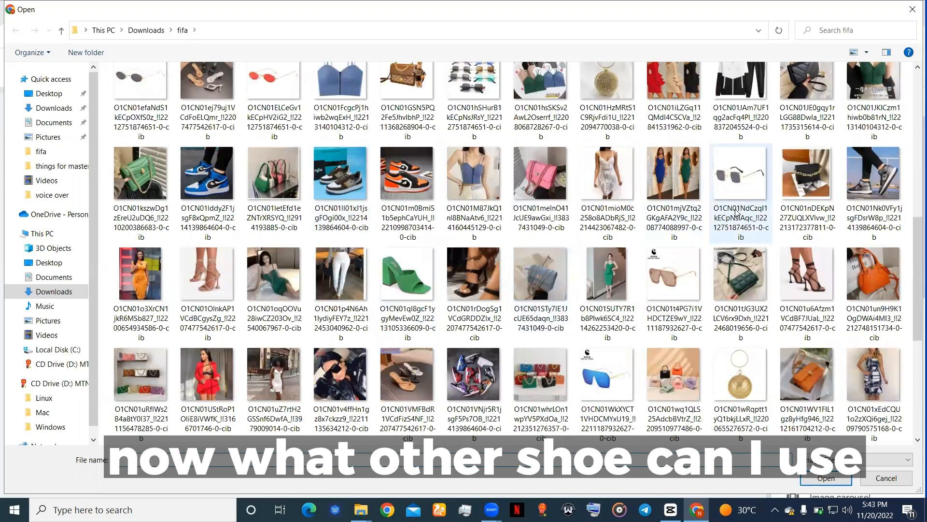
scroll(732, 211, "up", 3)
scroll(720, 249, "down", 10)
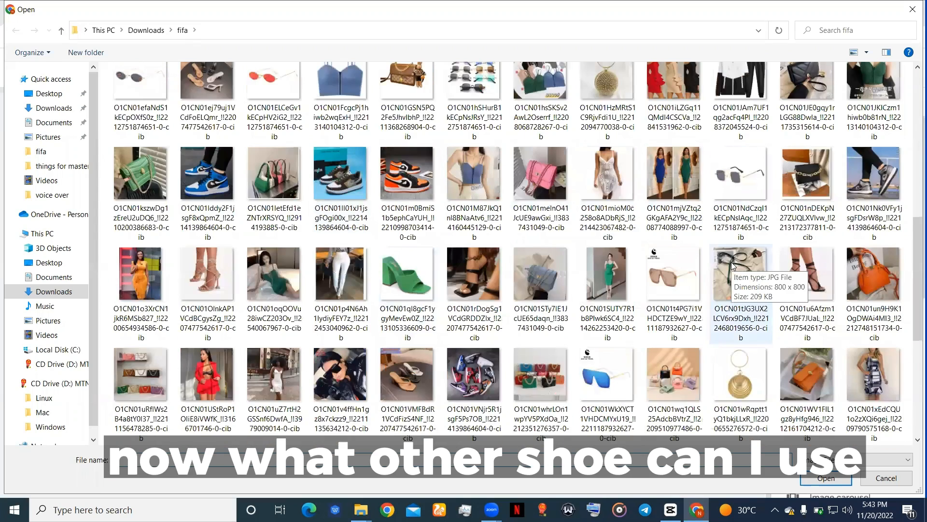
scroll(723, 270, "down", 3)
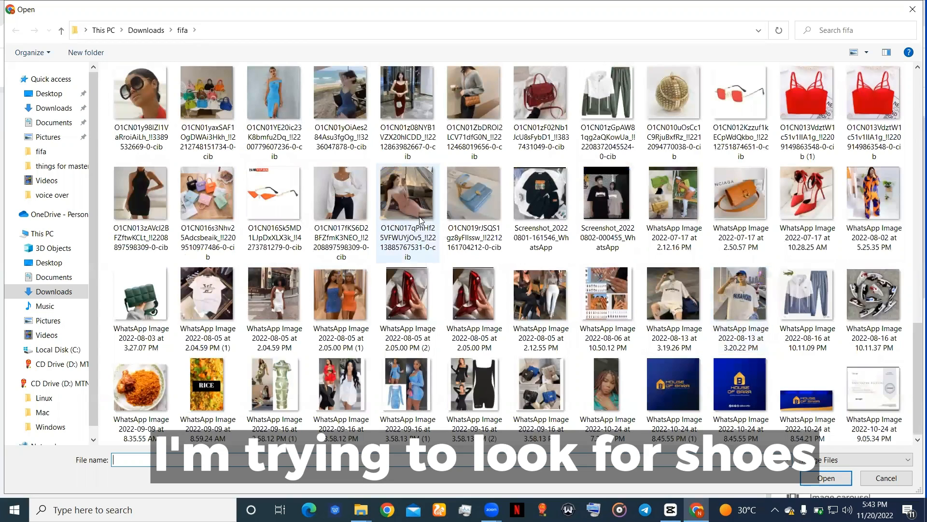
scroll(513, 225, "up", 5)
scroll(621, 232, "up", 5)
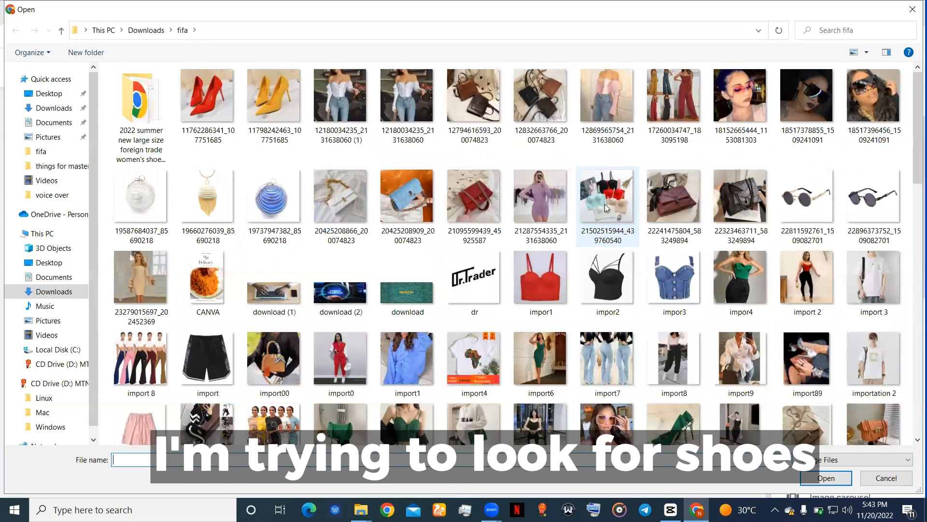
scroll(607, 221, "down", 5)
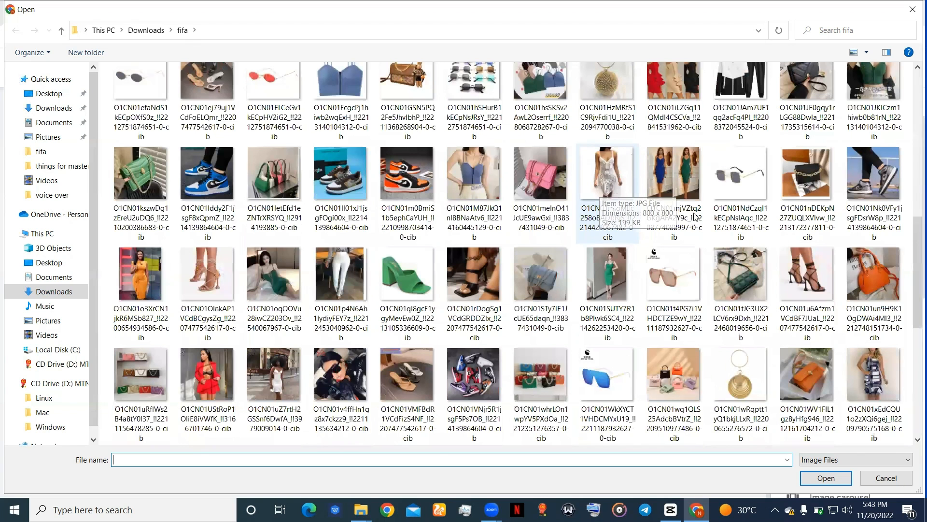
scroll(719, 220, "down", 3)
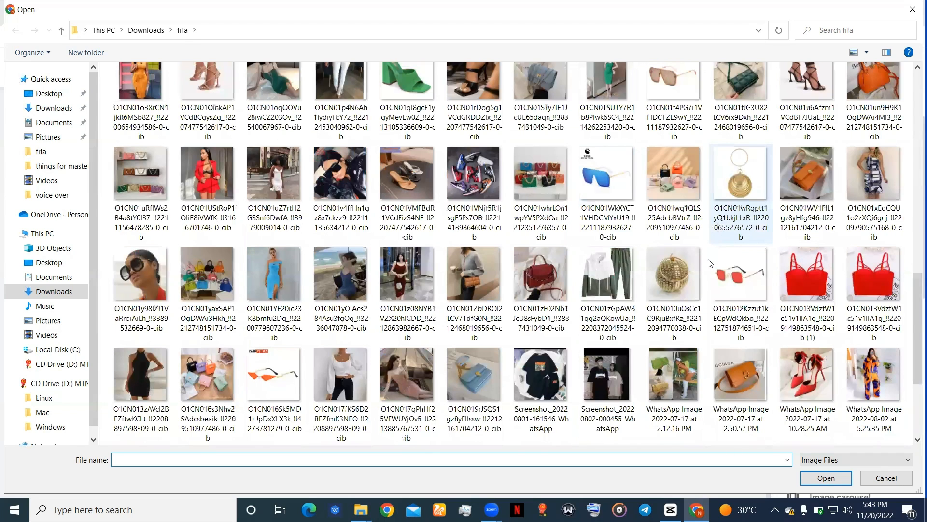
scroll(711, 264, "down", 3)
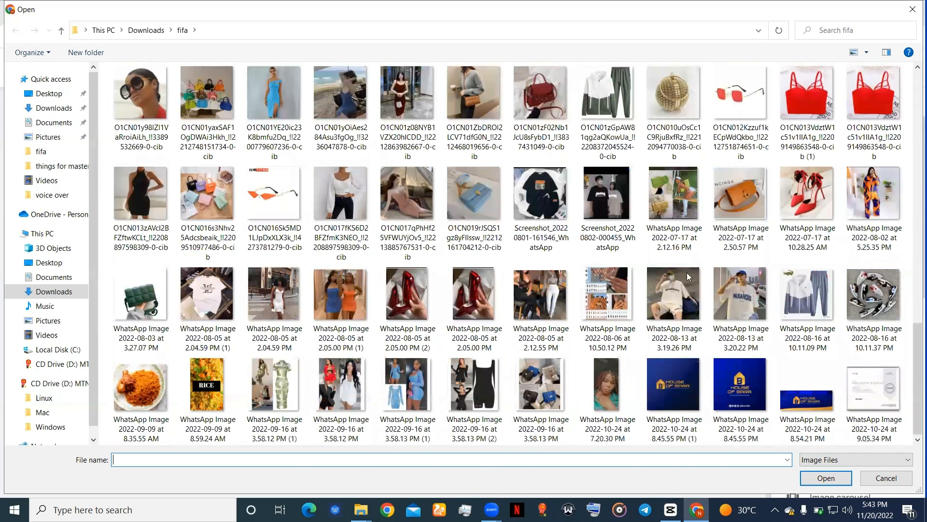
left_click(468, 308)
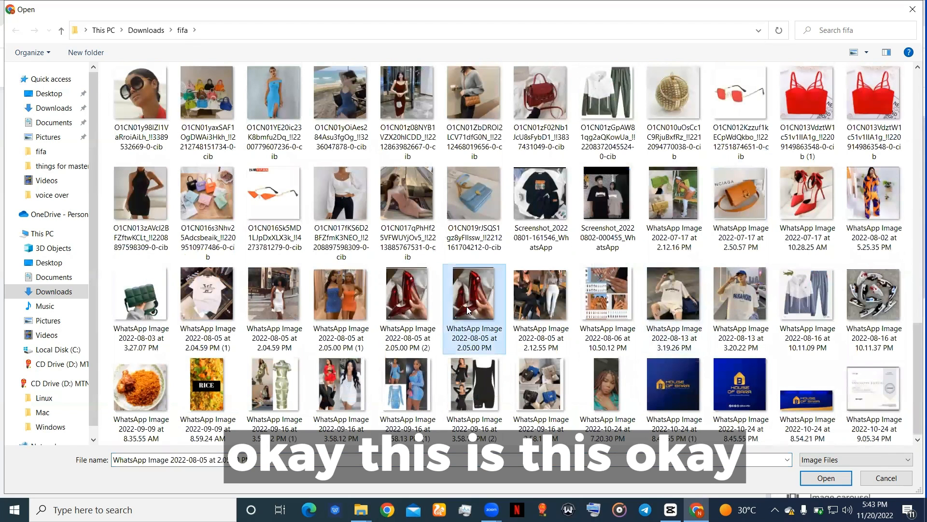
left_click(823, 478)
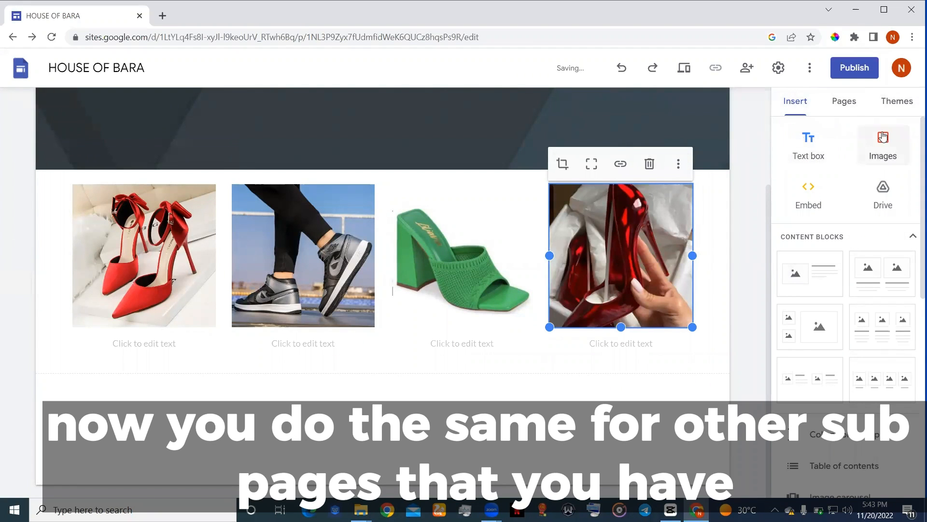
- Look at the SUNGLASSES subpage, return to the Home page to review its header and images, and open the insert options
left_click(844, 102)
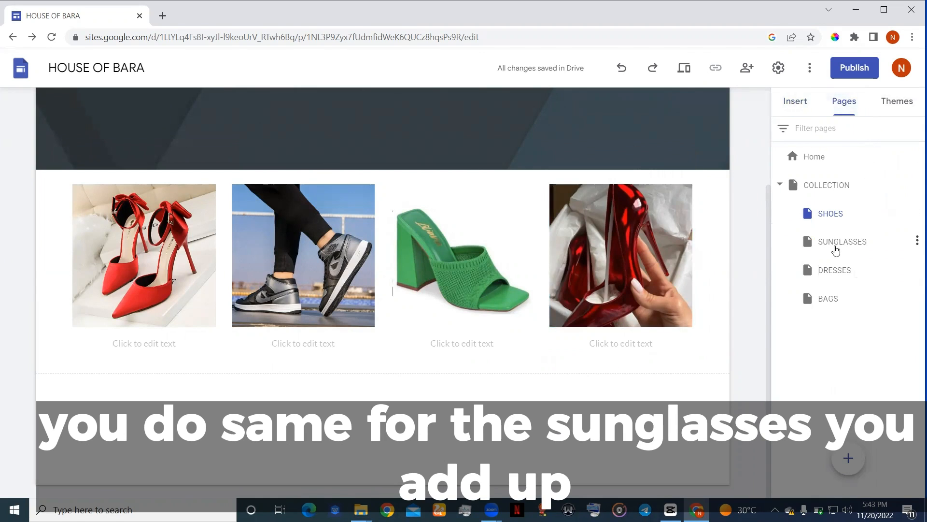
left_click(852, 242)
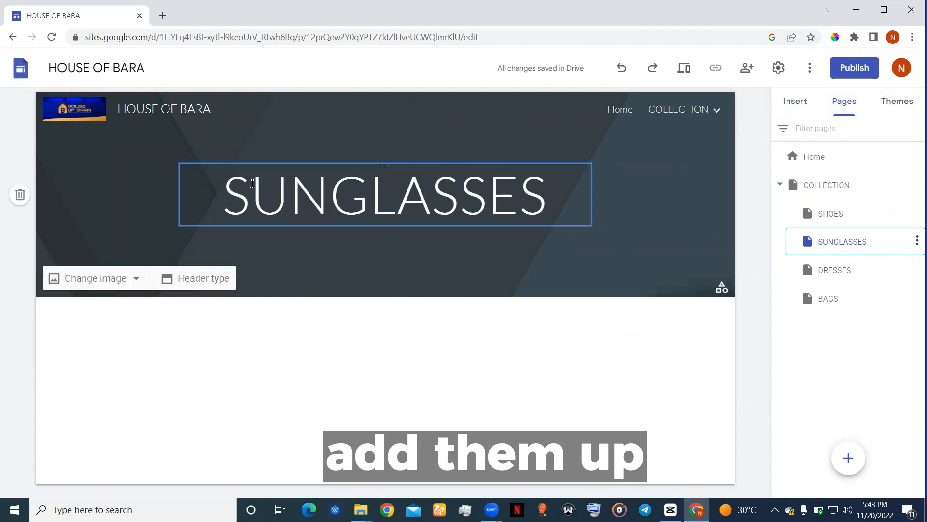
left_click(617, 116)
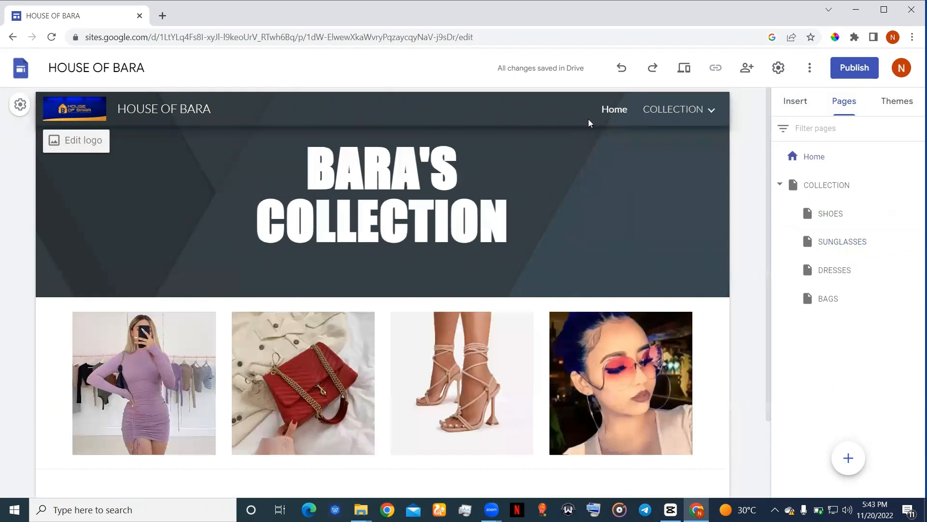
scroll(375, 290, "down", 2)
scroll(473, 273, "up", 2)
scroll(473, 274, "up", 1)
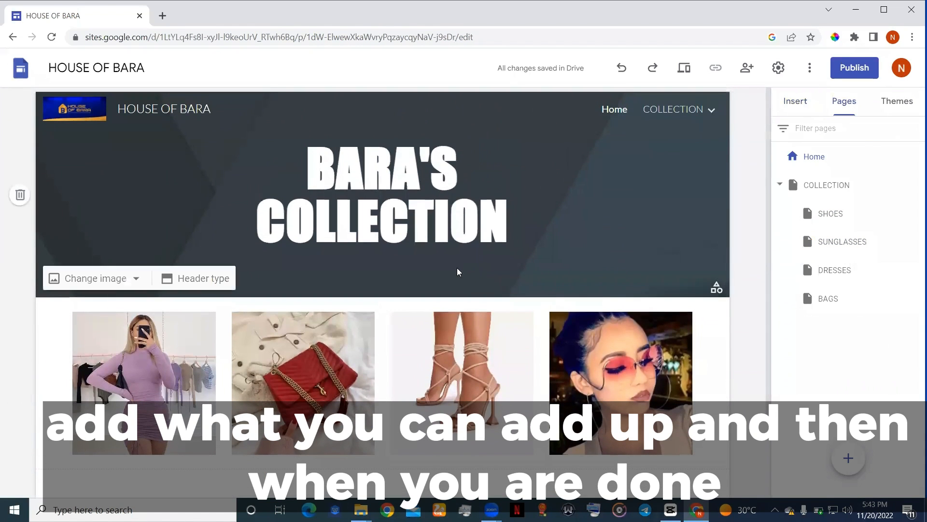
left_click(798, 101)
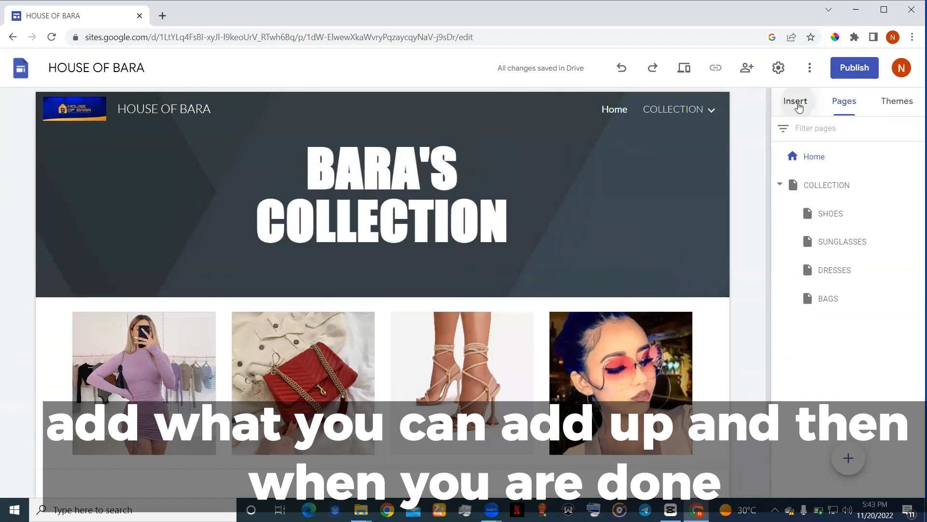
- Add a footer to the Home page and enter the text "VIST US TODAY AT ALL SOCIL MEDIA"
scroll(813, 276, "down", 5)
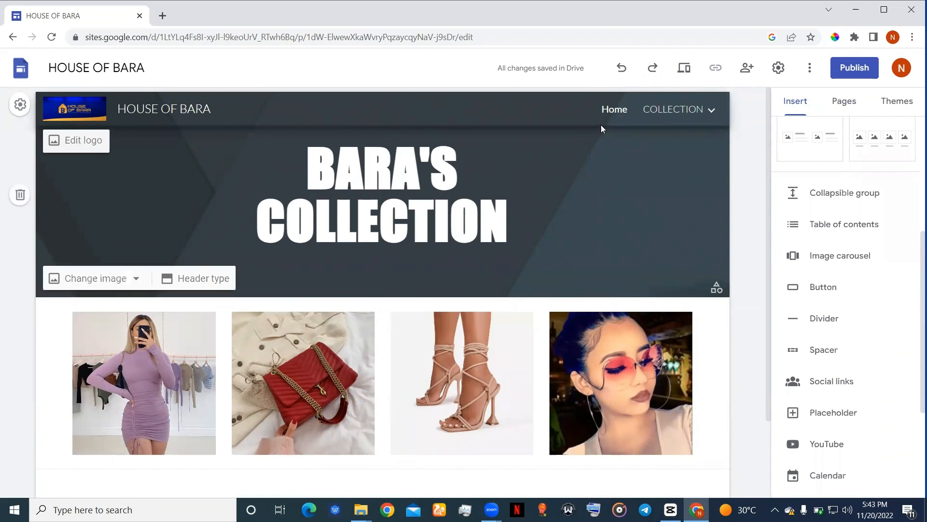
scroll(464, 350, "down", 2)
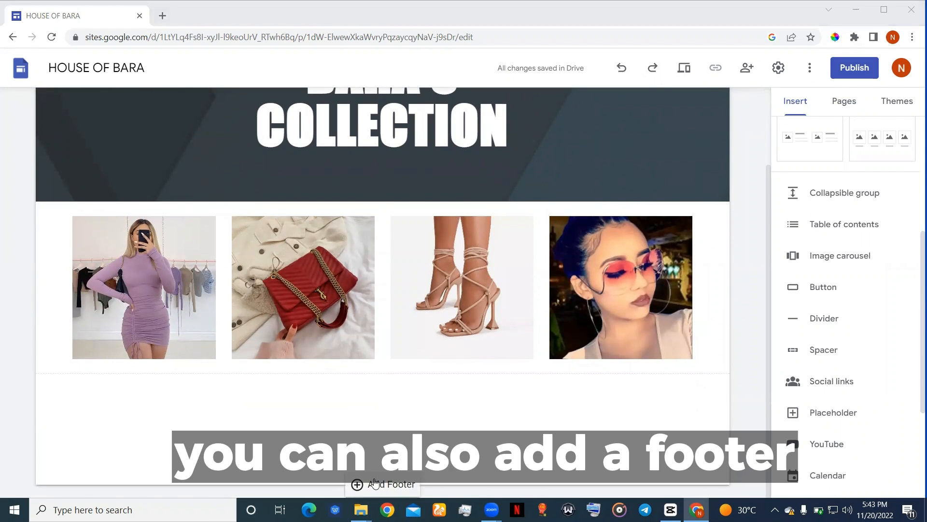
left_click(379, 480)
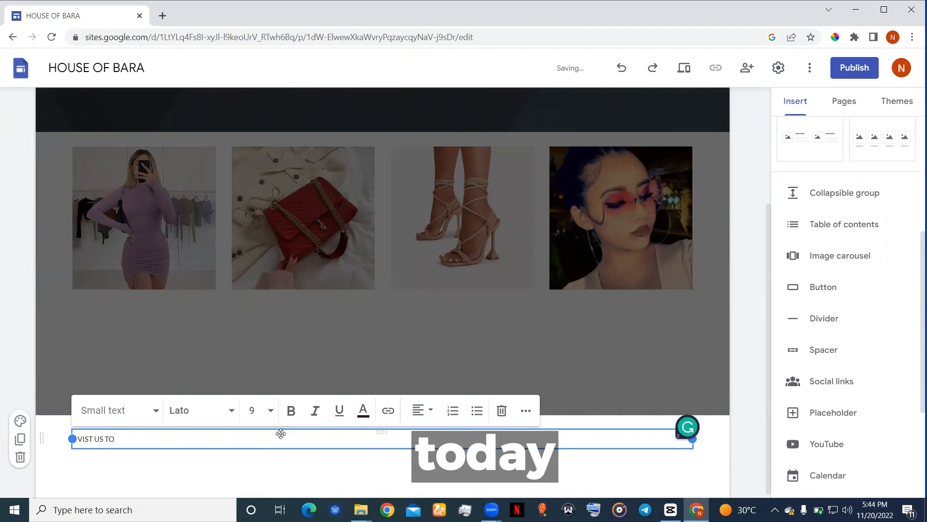
type("Y")
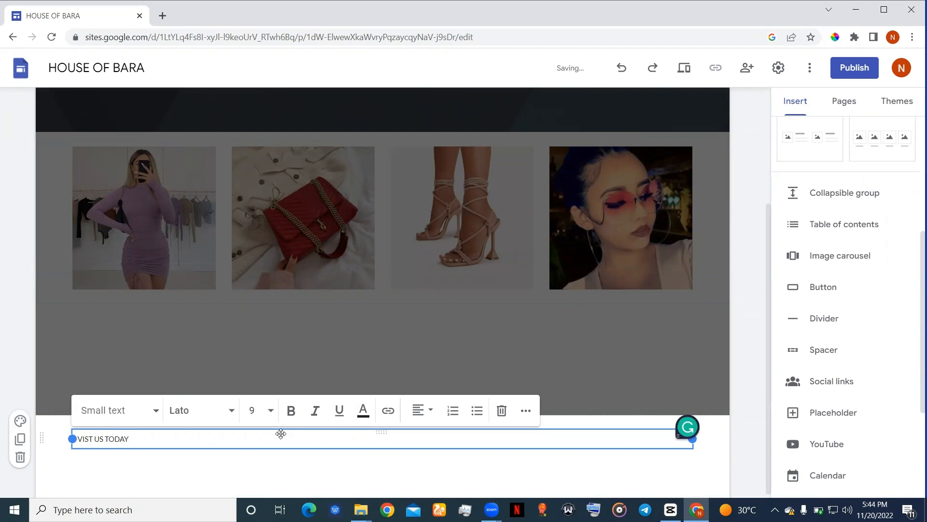
type(" AT ALL SO")
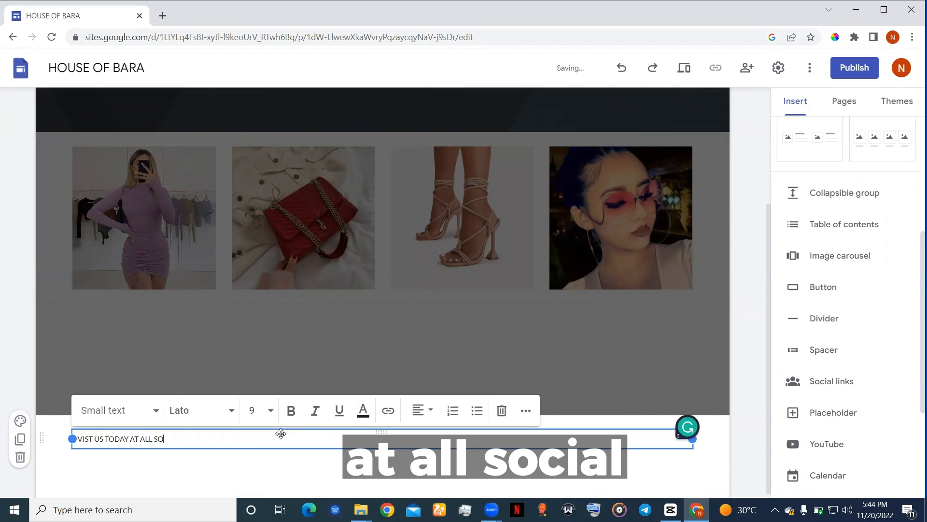
type("CIL")
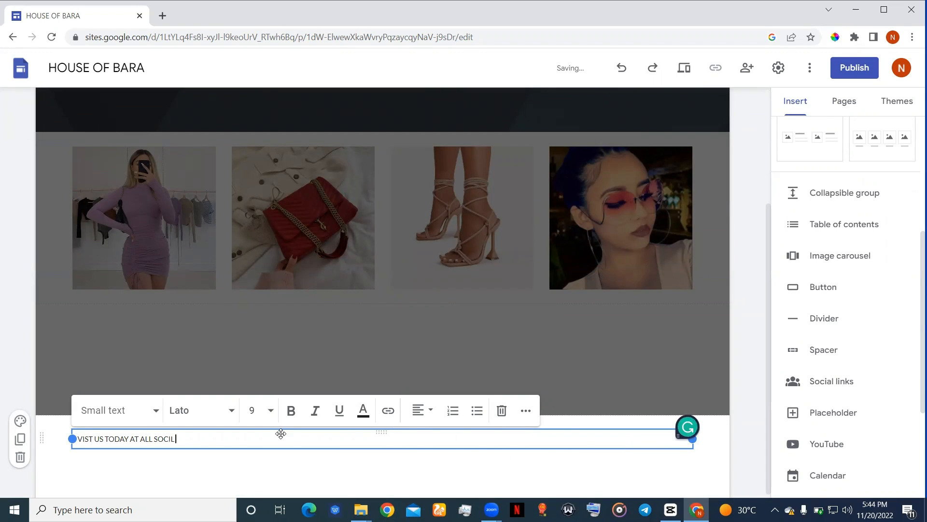
type(" MEDIA")
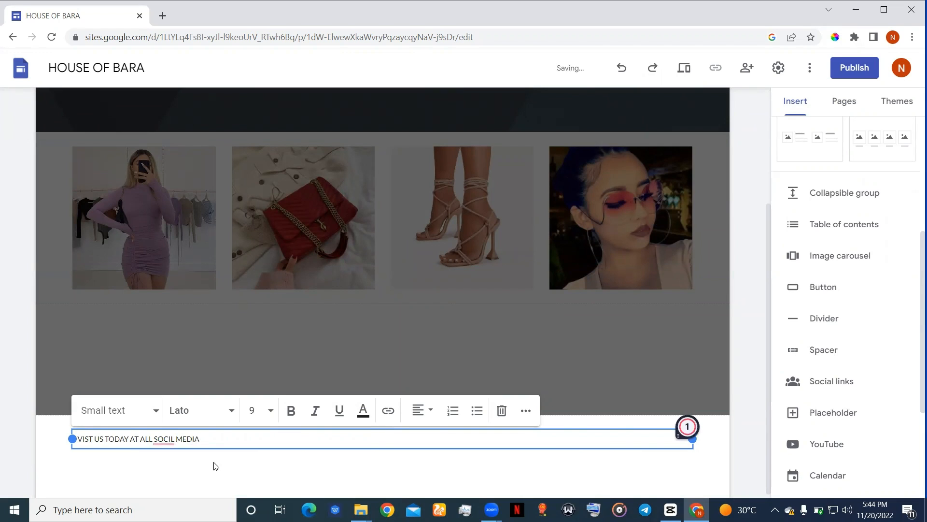
- Correct and complete the footer text as "VIST US TODAY AT ALL SOCIAL MEDIA PLATFORS" and centre it
mouse_move(164, 444)
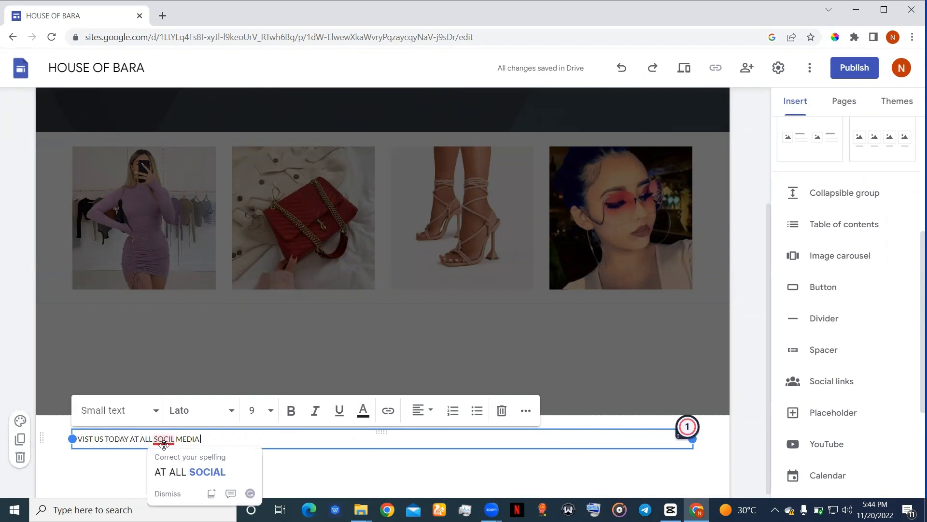
left_click(205, 471)
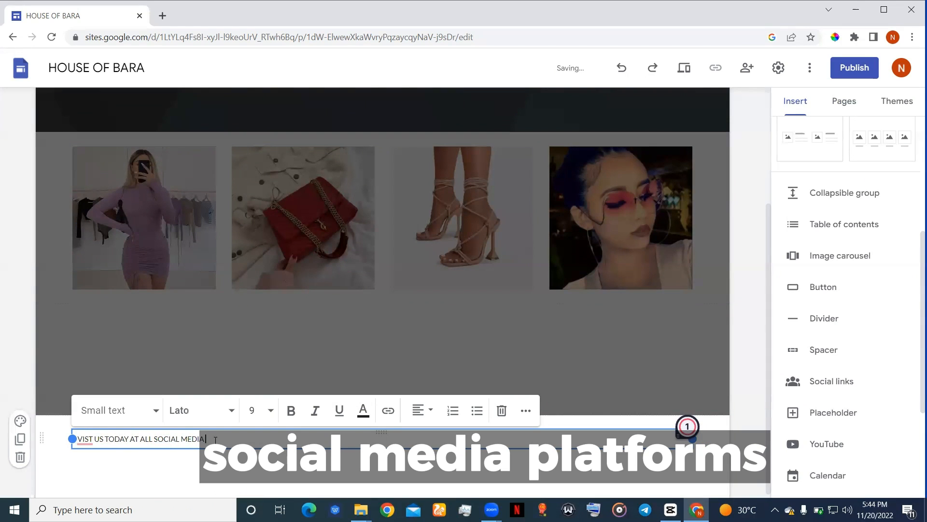
type("PLATFORS")
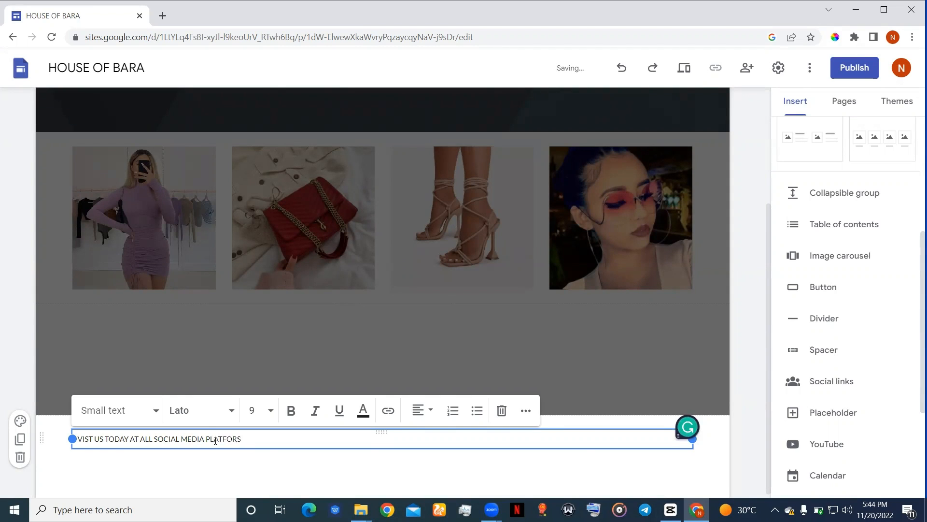
left_click(432, 414)
left_click(419, 440)
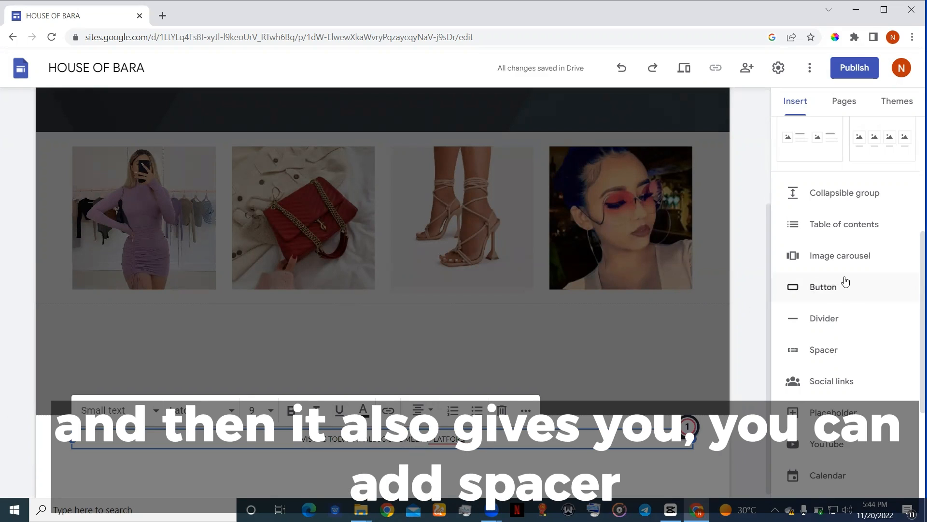
- Insert a spacer below the footer text and a divider beneath the spacer
scroll(821, 299, "down", 3)
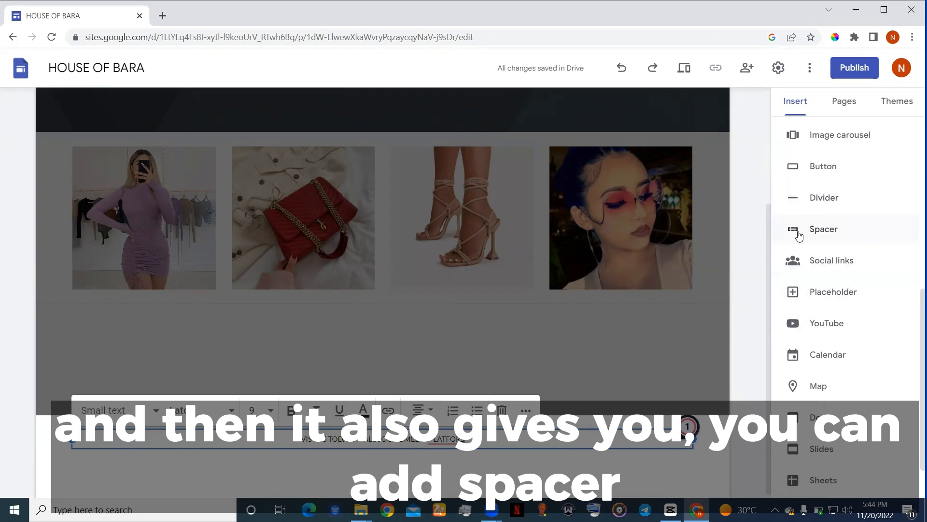
left_click(798, 233)
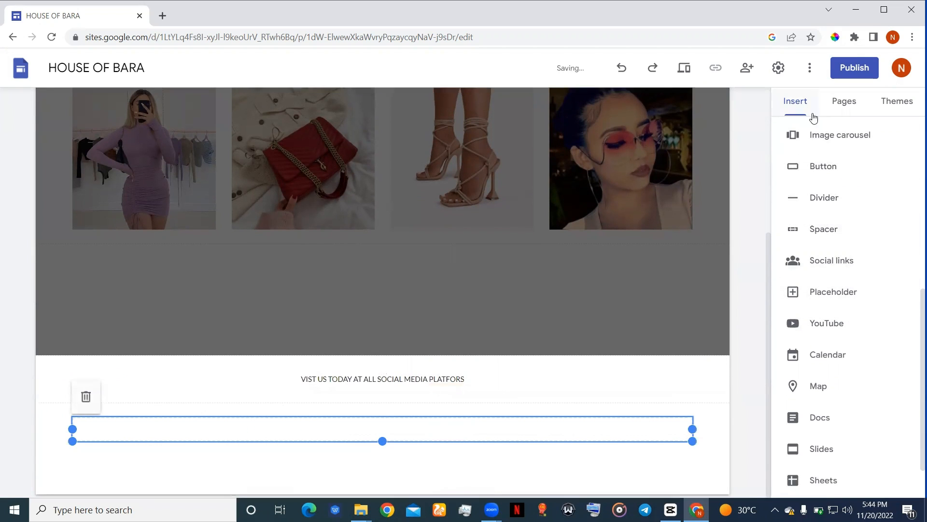
left_click(816, 198)
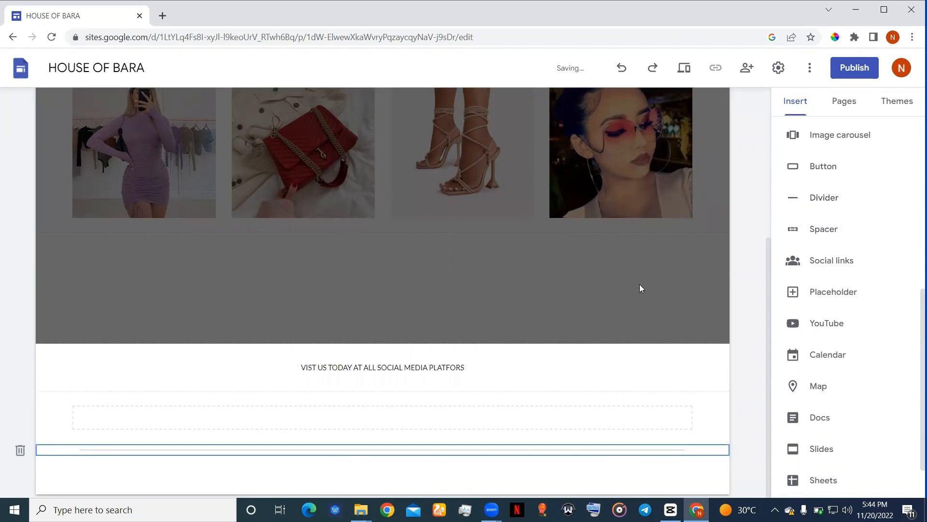
left_click(142, 428)
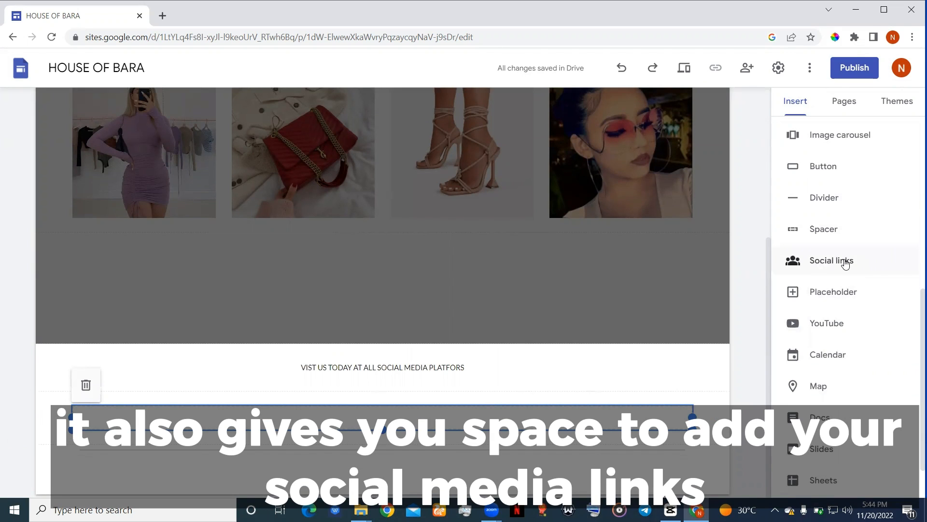
- Examine the social media links form and the YouTube video picker without inserting anything, and look over the other insertable content
left_click(844, 261)
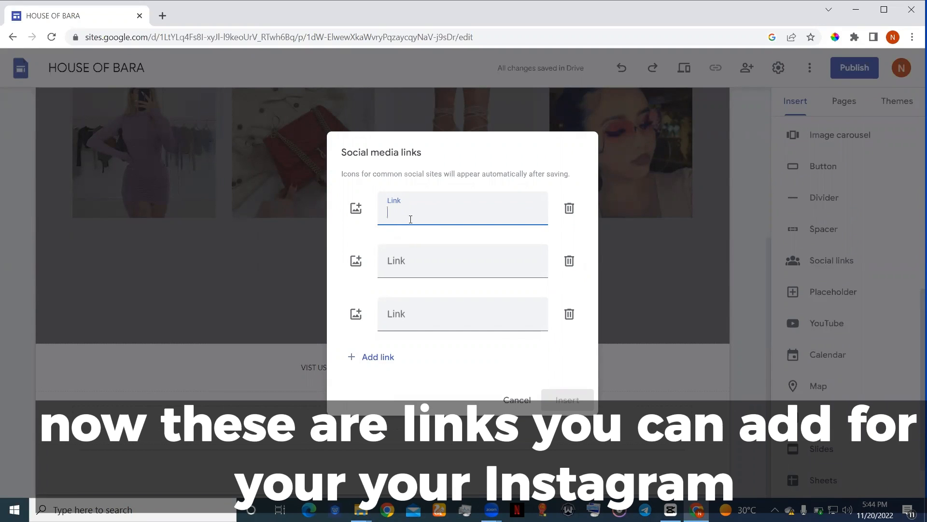
left_click(675, 401)
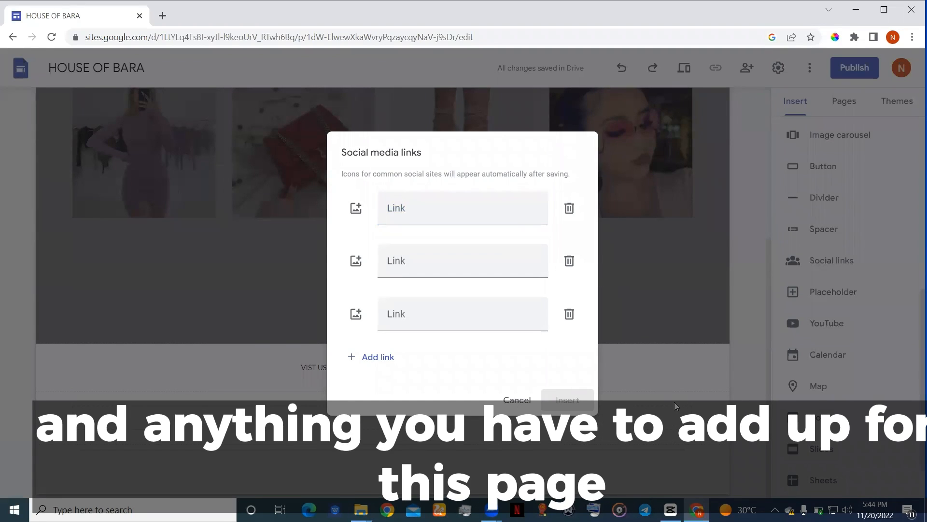
left_click(521, 401)
scroll(843, 349, "down", 1)
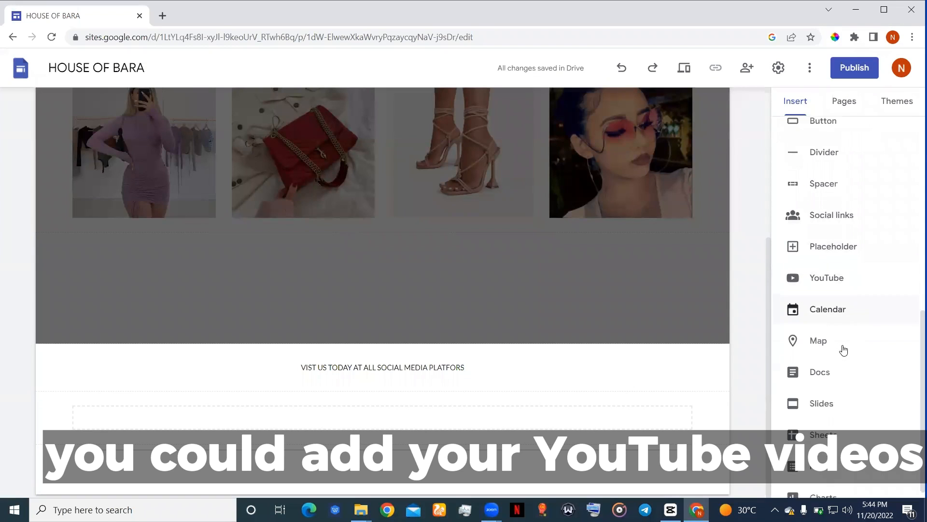
left_click(827, 264)
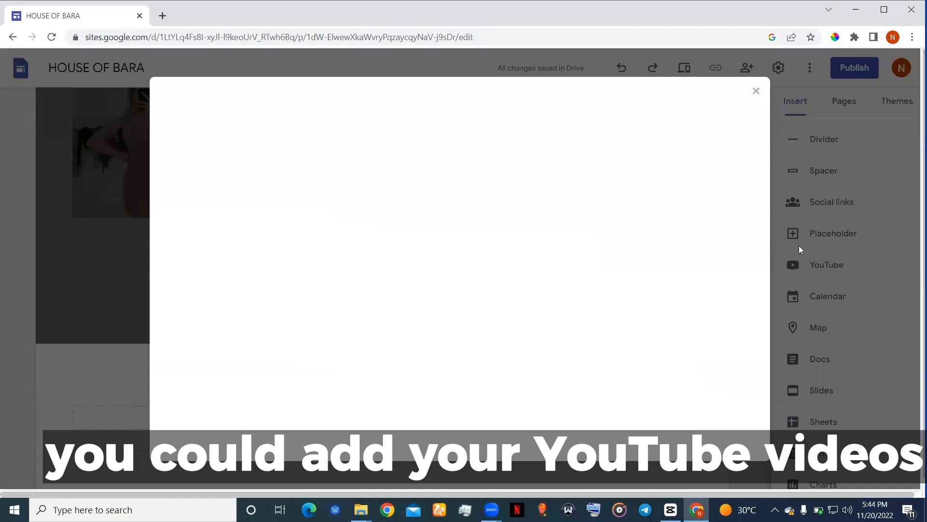
left_click(772, 213)
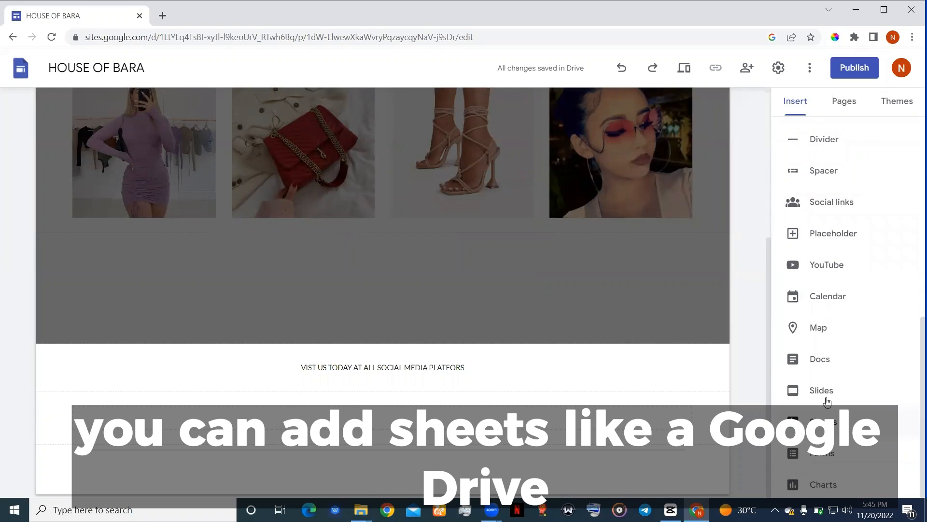
scroll(851, 201, "up", 7)
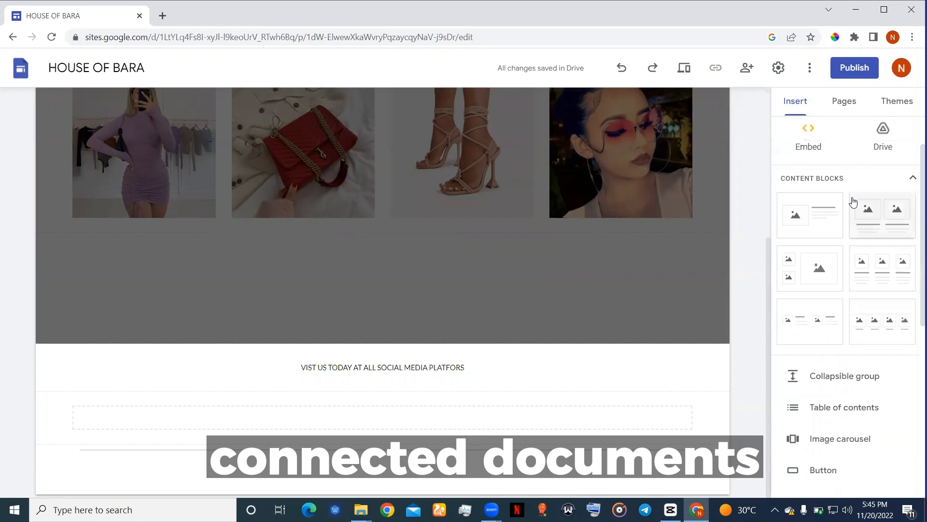
scroll(859, 189, "up", 2)
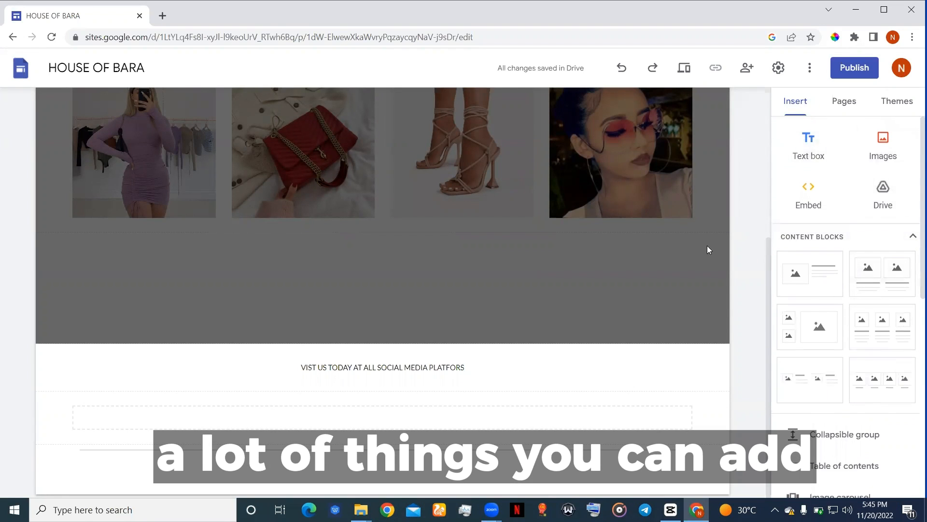
- Apply the pink colour variant of the Simple theme to the site and look over the other Google themes
left_click(896, 102)
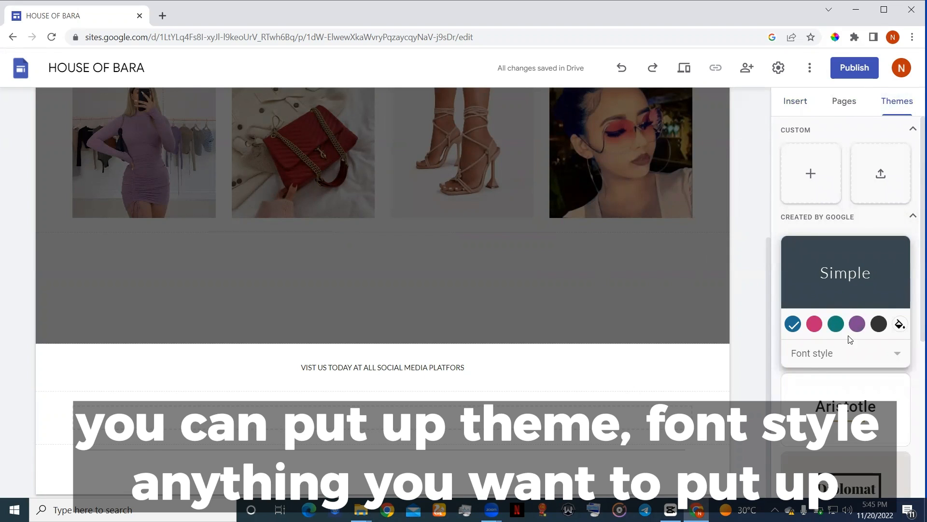
left_click(815, 323)
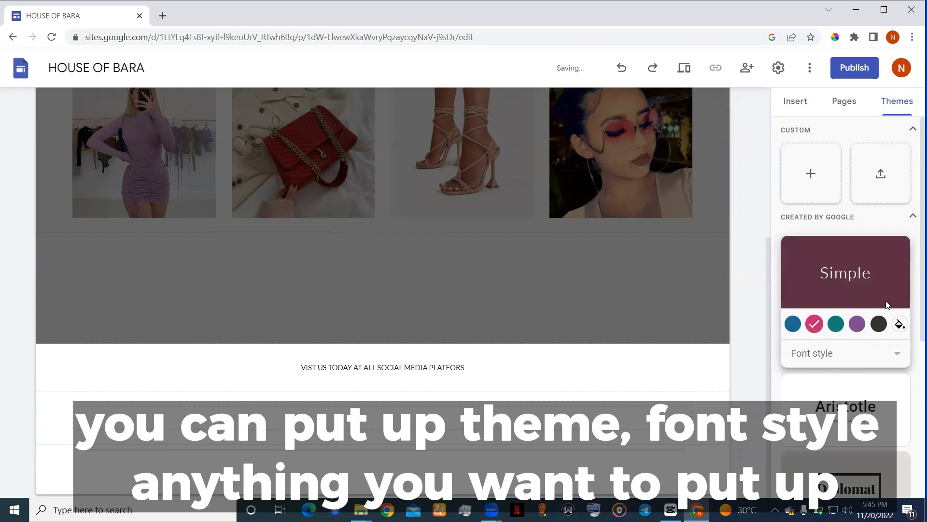
scroll(869, 314, "down", 5)
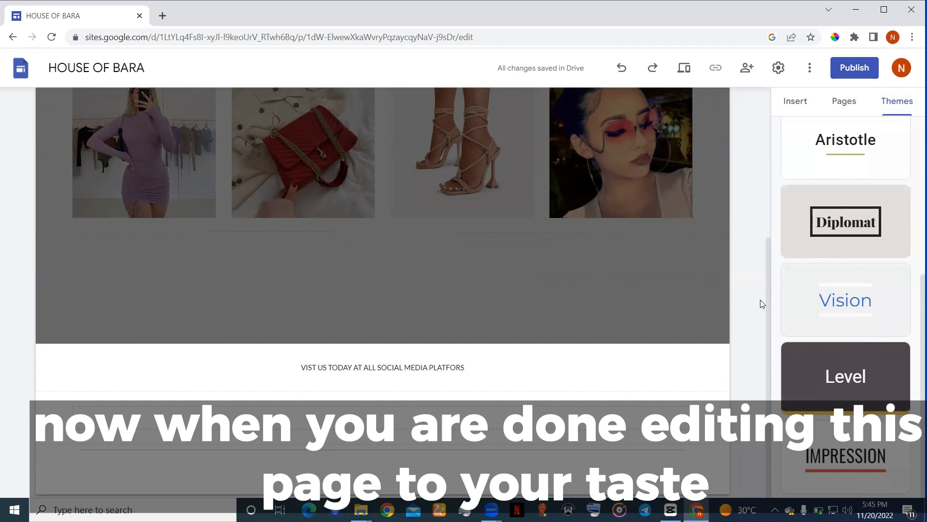
scroll(855, 242, "up", 5)
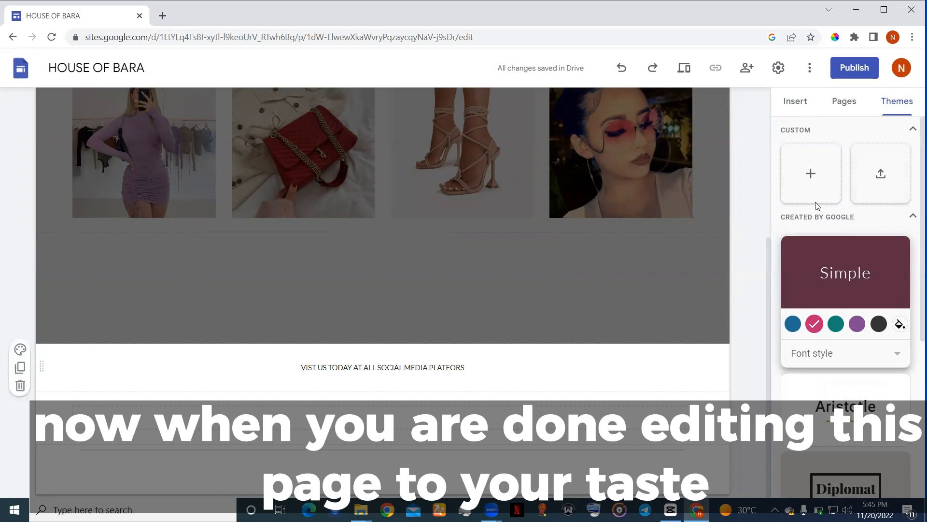
- Publish the site with the web address houseofbara, requesting that public search engines do not display it
left_click(847, 67)
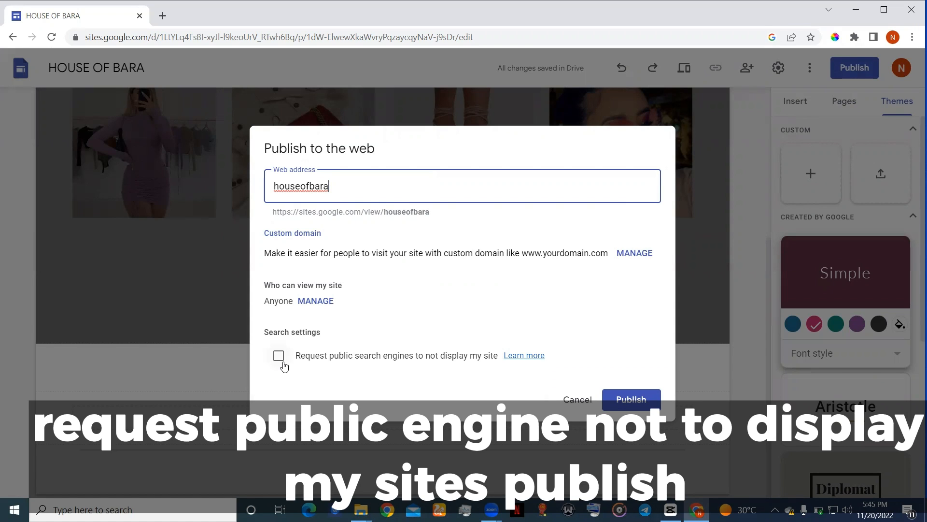
left_click(279, 356)
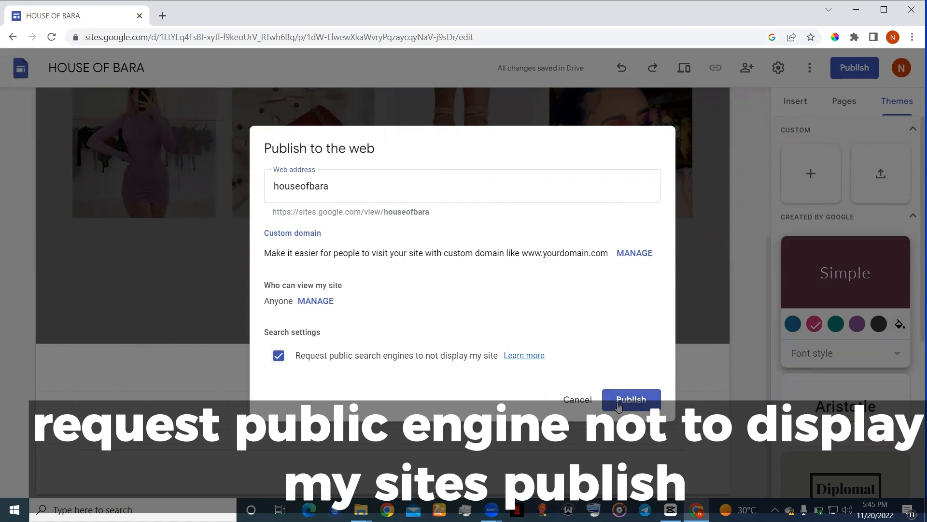
left_click(620, 404)
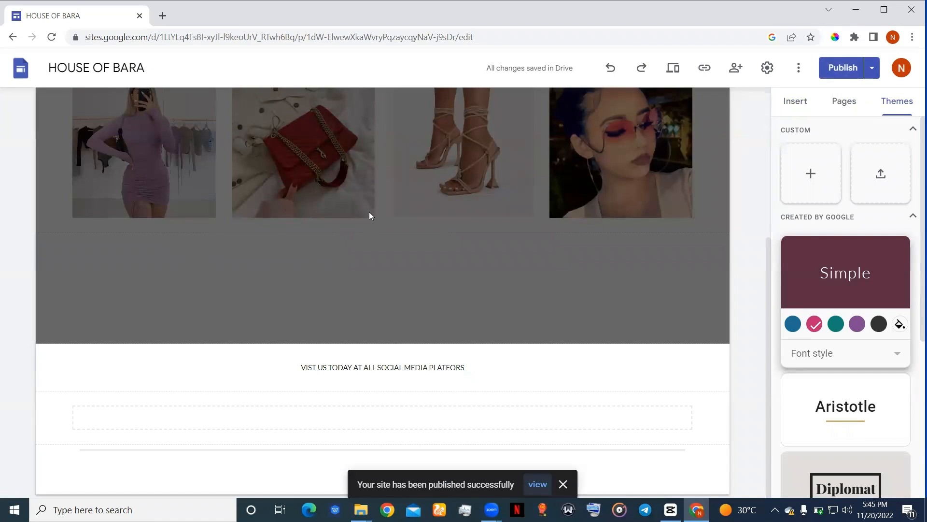
- Review the recoloured Home page from header to footer, and open the SHOES subpage through the site's COLLECTION navigation
scroll(357, 272, "up", 4)
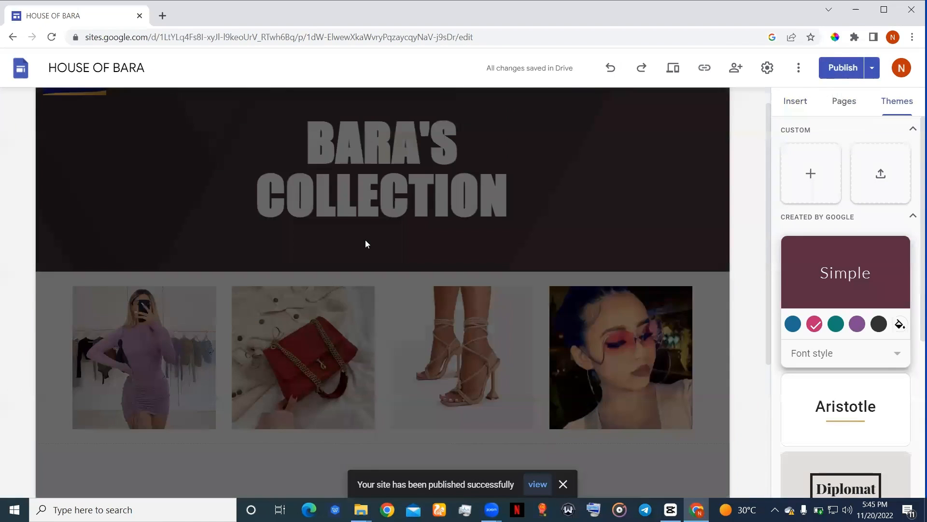
scroll(365, 242, "up", 1)
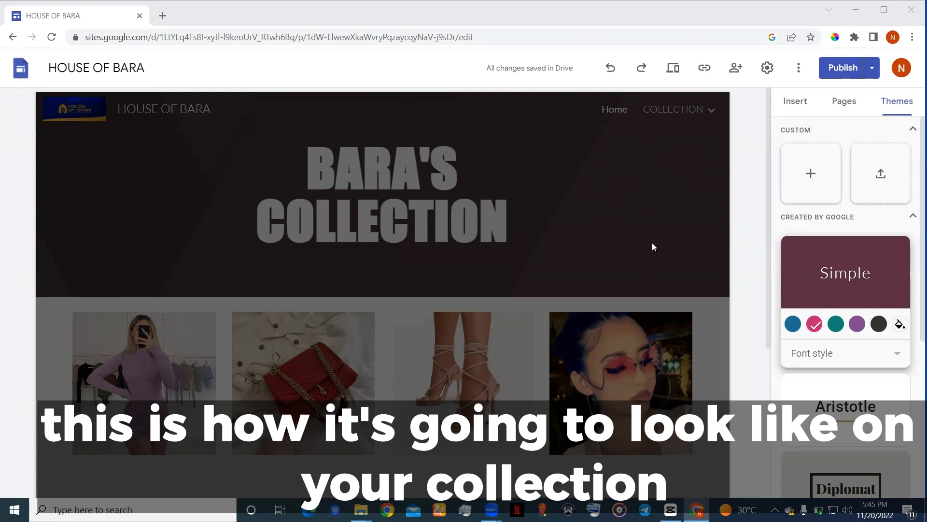
scroll(652, 247, "down", 5)
scroll(648, 208, "up", 5)
left_click(684, 114)
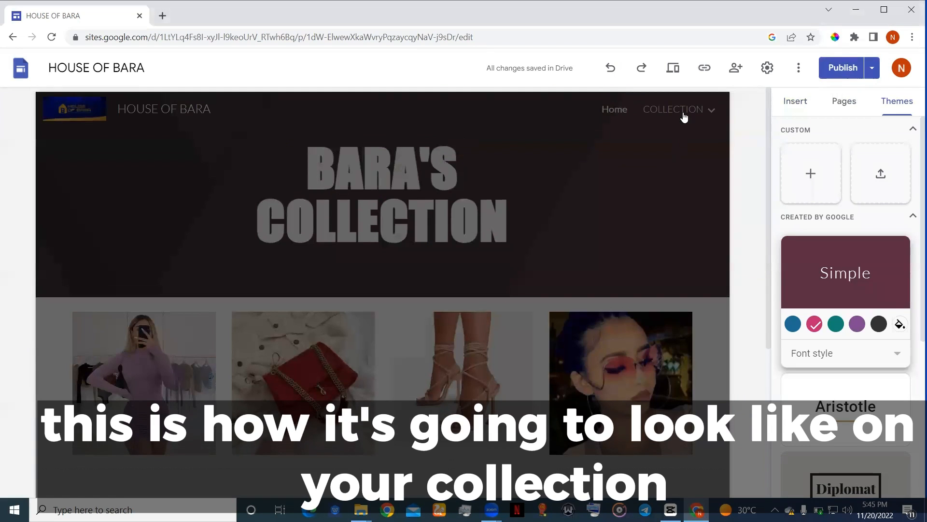
mouse_move(668, 108)
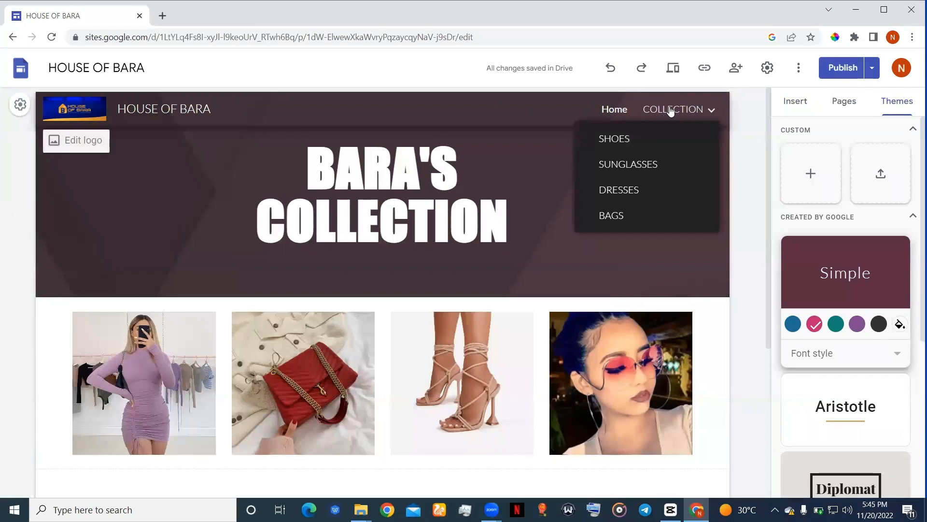
left_click(652, 137)
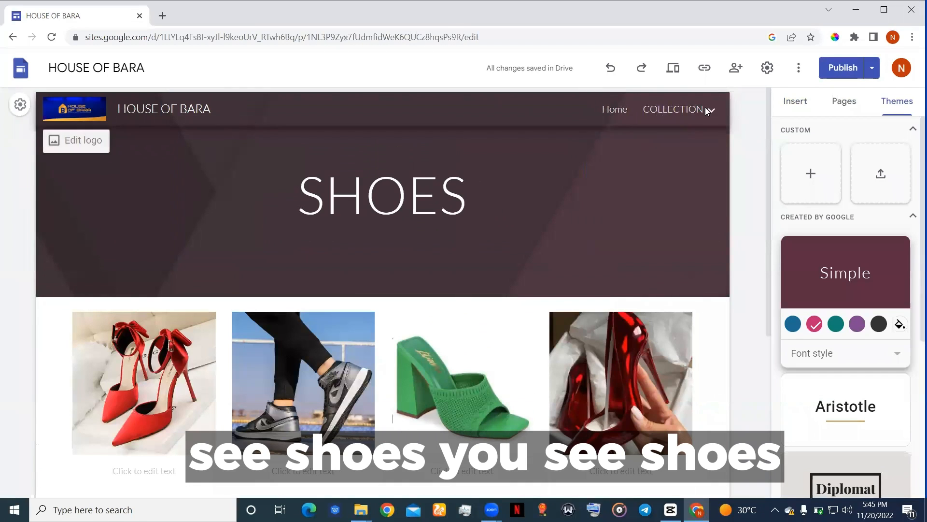
- Open the SUNGLASSES subpage from the site's COLLECTION navigation and examine its header, body and footer
mouse_move(700, 119)
left_click(640, 164)
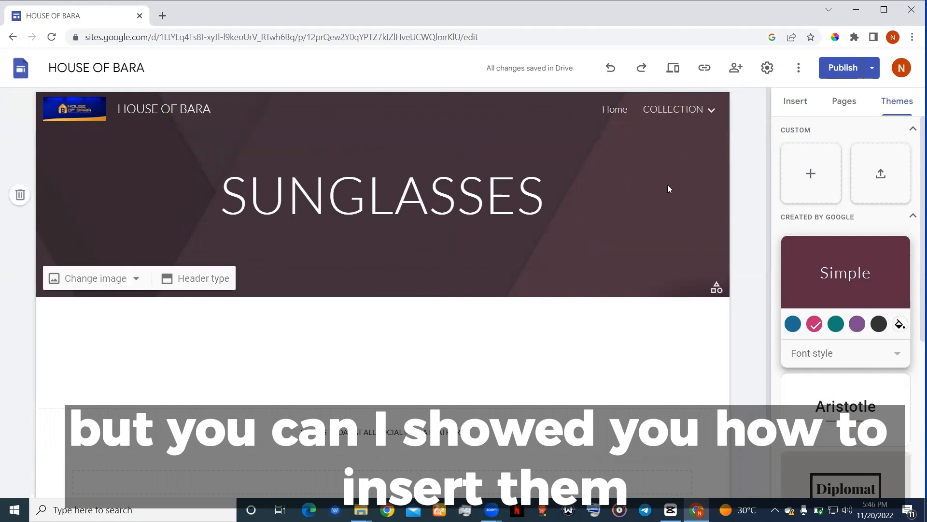
scroll(627, 285, "down", 1)
scroll(563, 275, "up", 1)
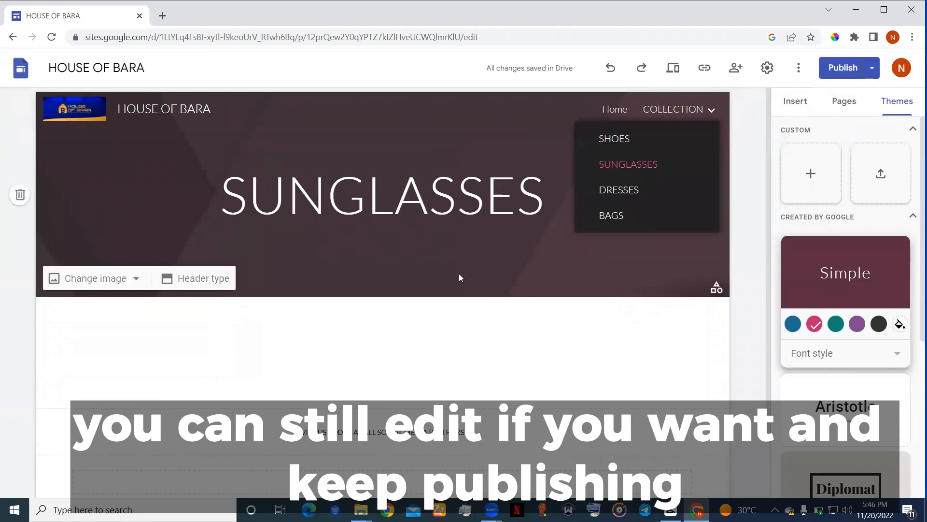
scroll(708, 194, "down", 1)
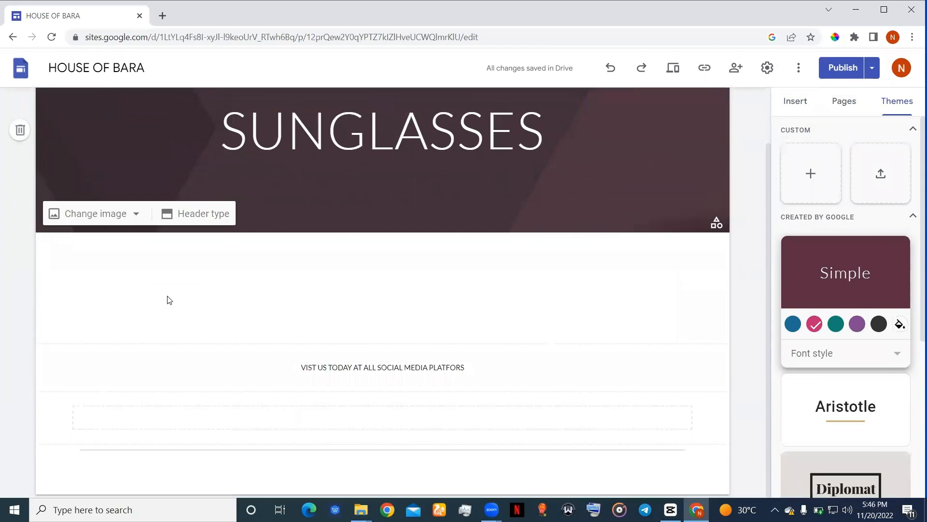